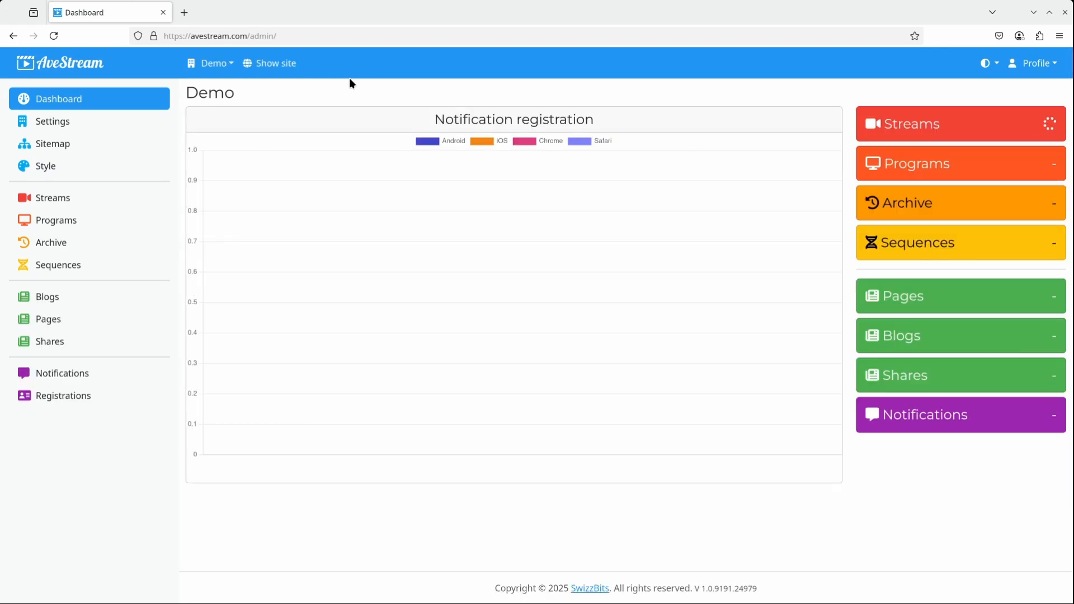
Open the sitemap, view the public demo site, and examine the Home item's settings.
click(57, 147)
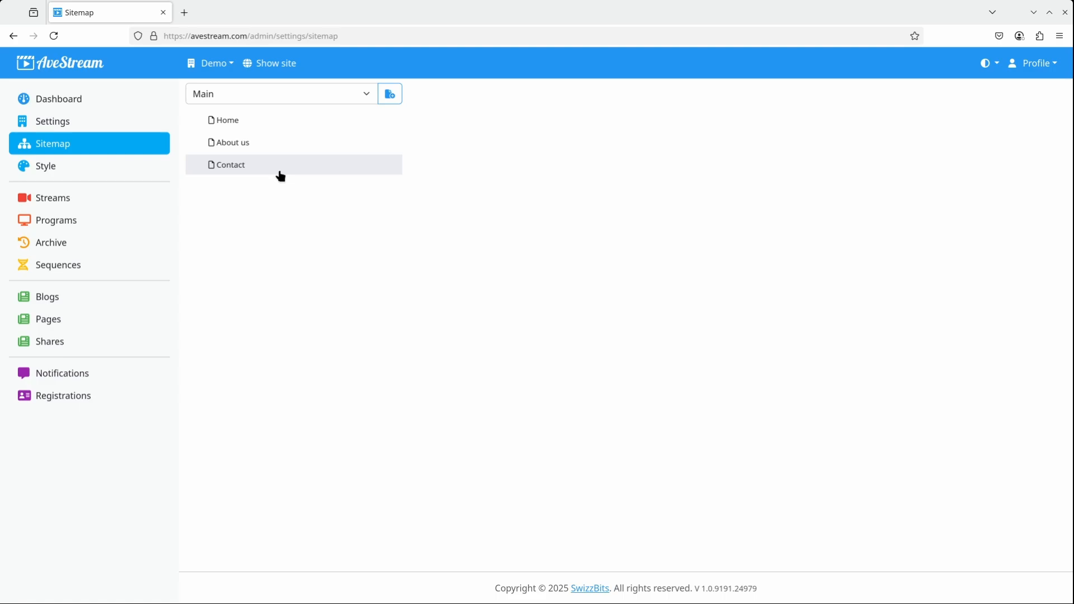
click(271, 66)
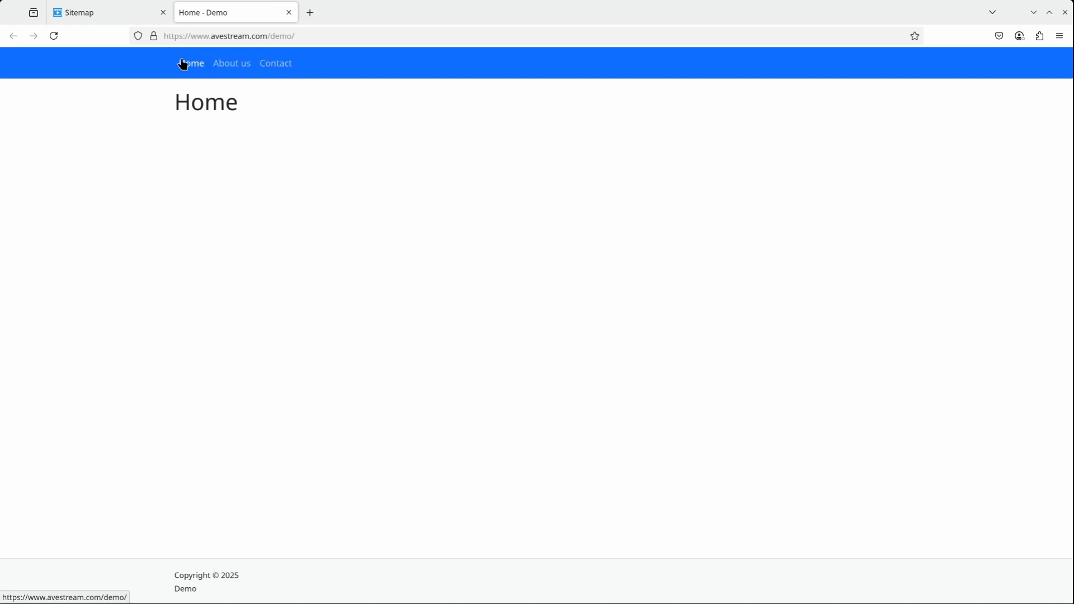
click(116, 17)
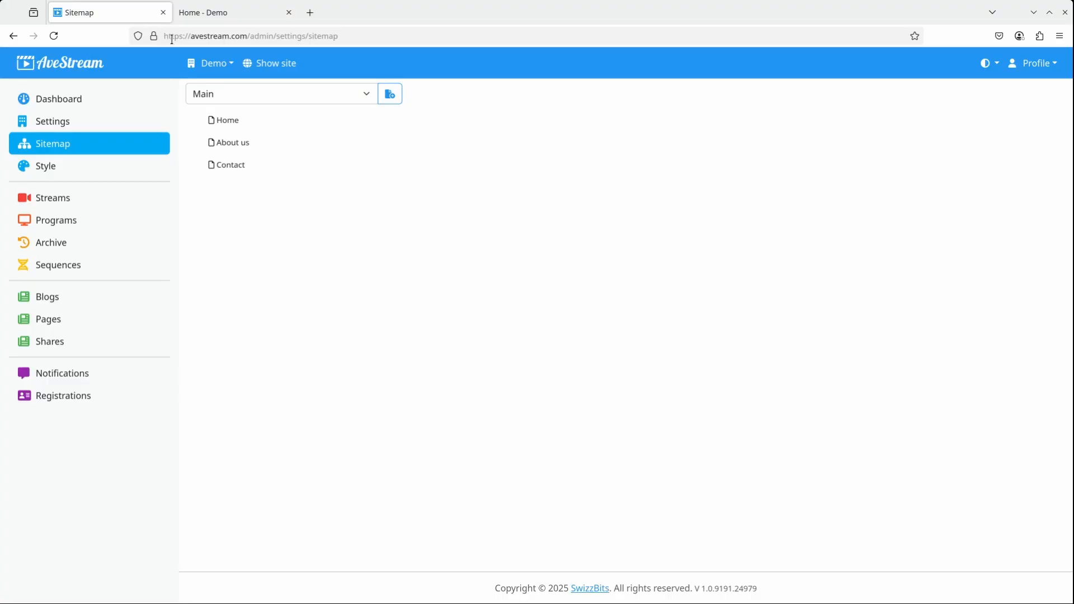
click(223, 121)
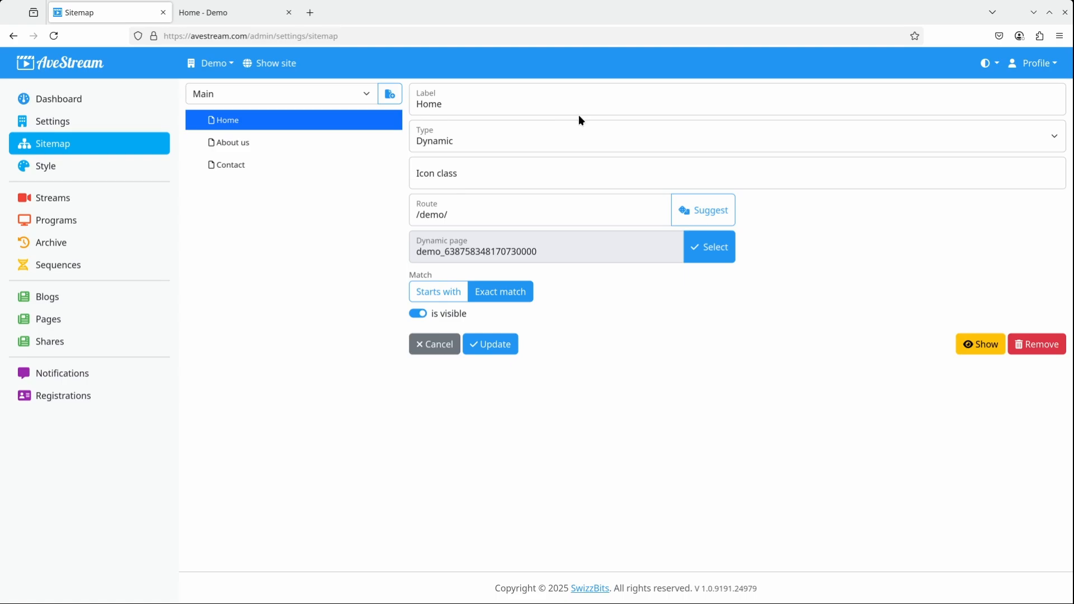
Add a new item to the Main sitemap and label it Books.
click(390, 95)
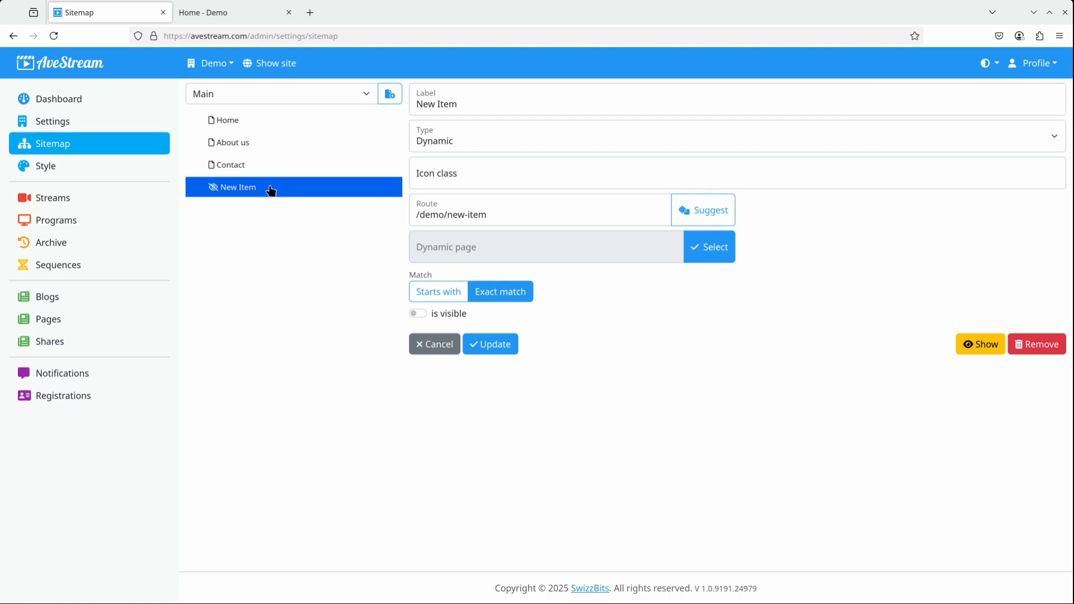
triple_click(483, 105)
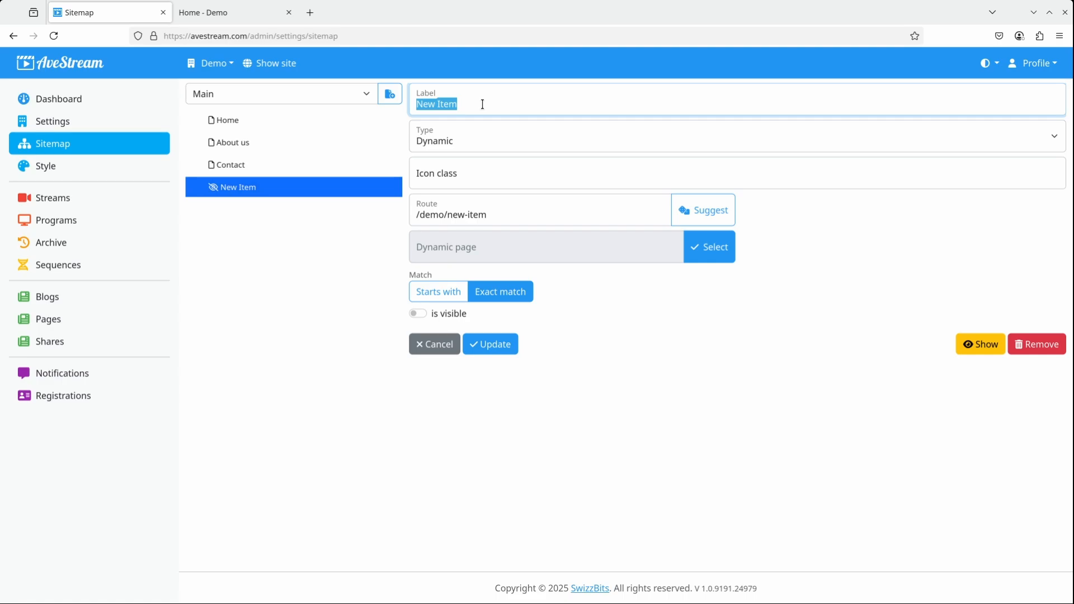
text(Books)
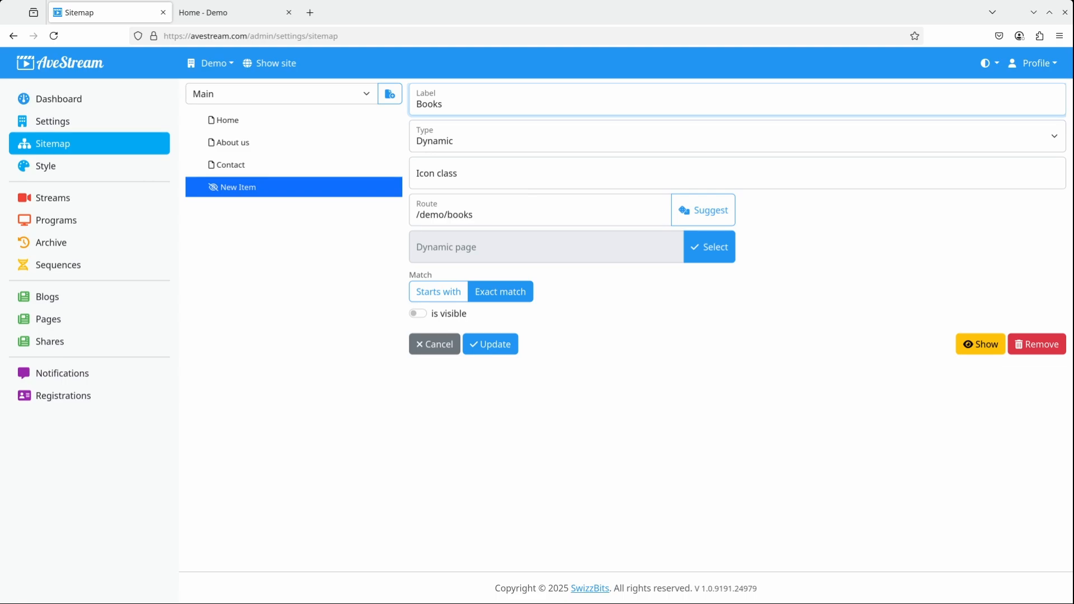
key(Tab)
drag(491, 214, 406, 214)
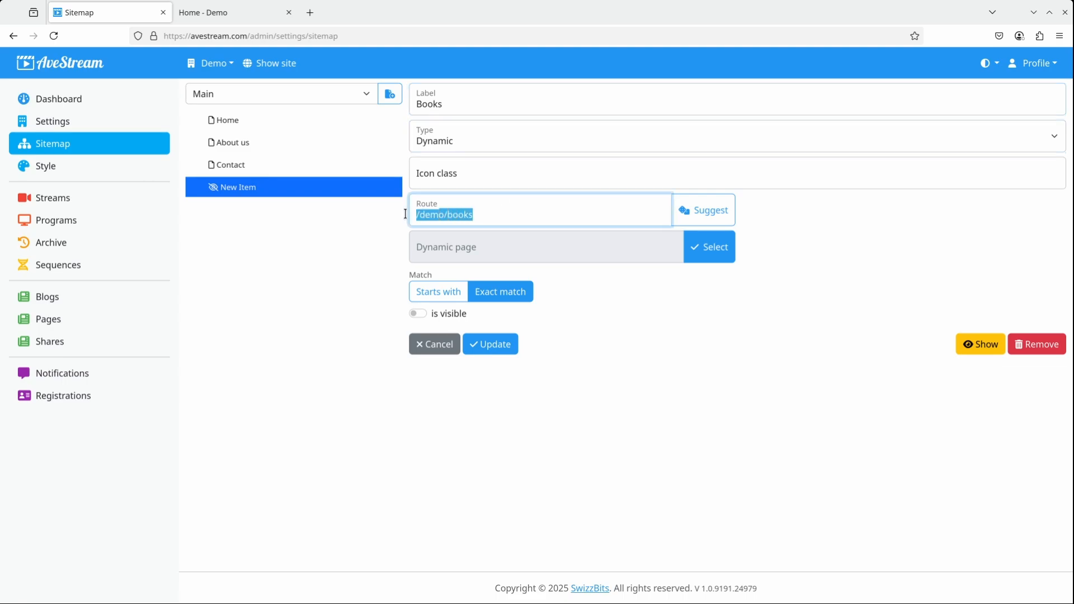
Link the item to a new page titled Books with body "Content Text", make it visible, and preview it on the site.
click(585, 274)
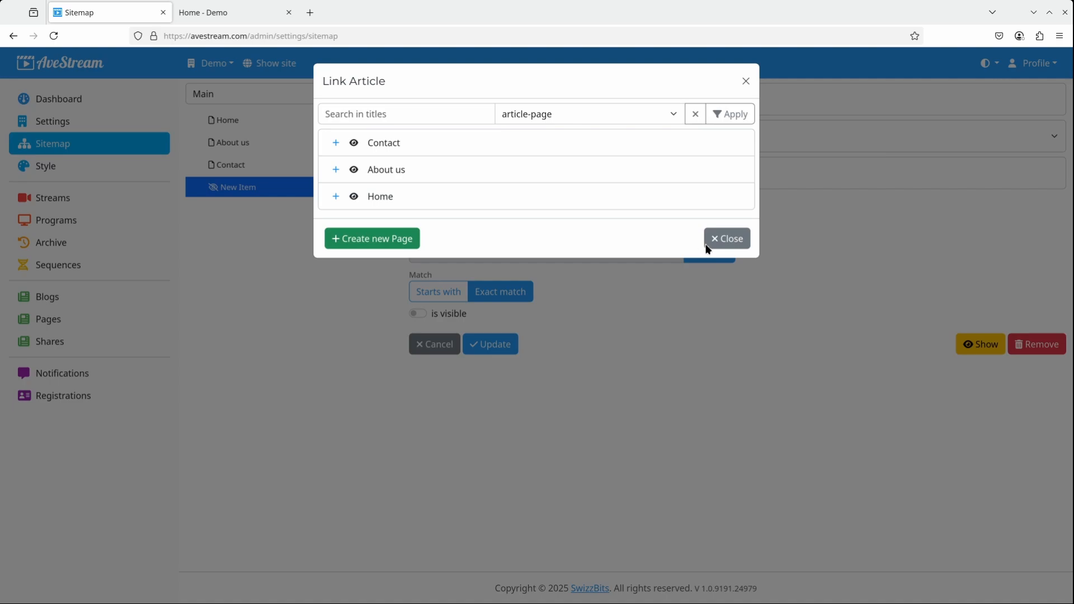
click(368, 244)
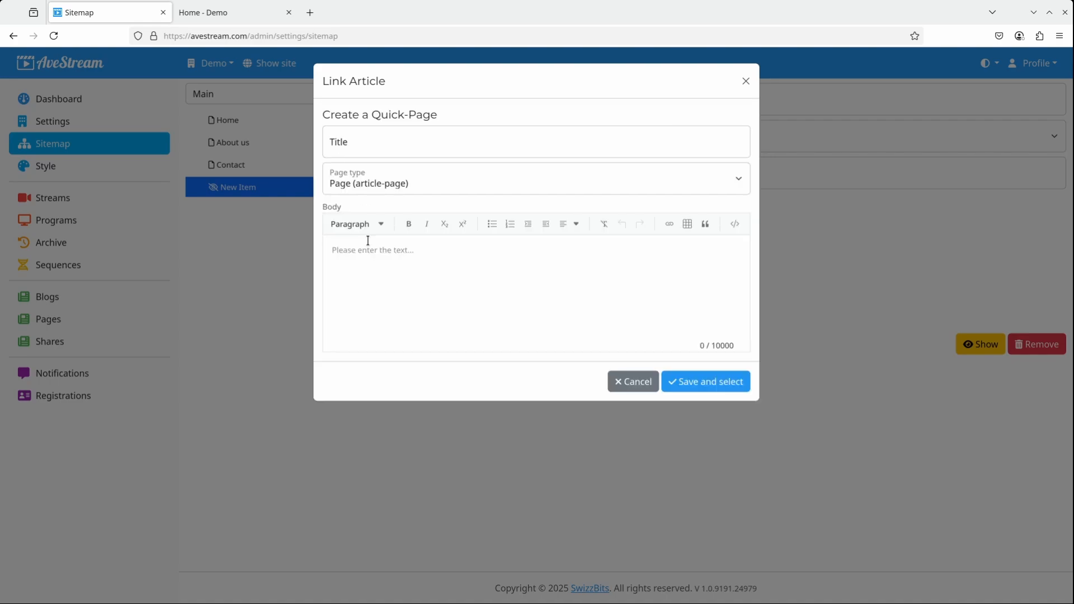
click(391, 139)
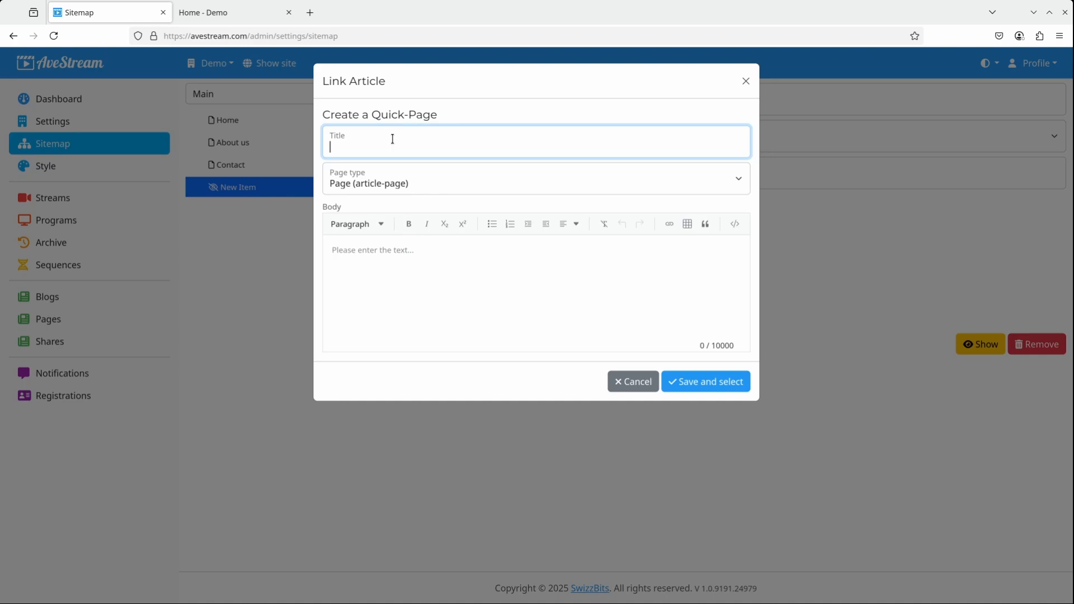
text(Books)
click(418, 250)
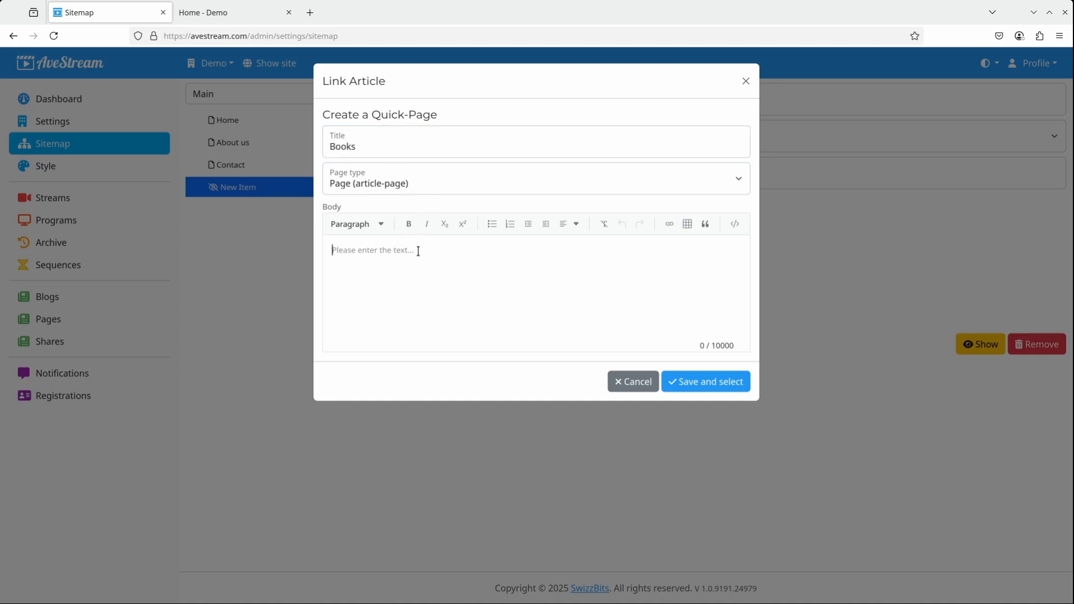
text(Content Text)
click(713, 380)
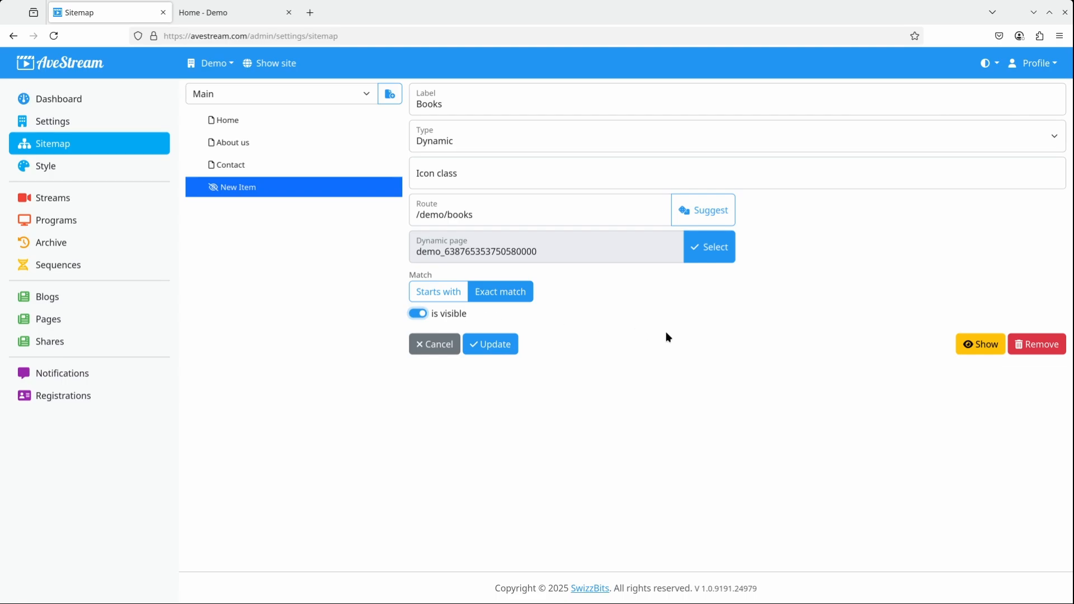
click(983, 345)
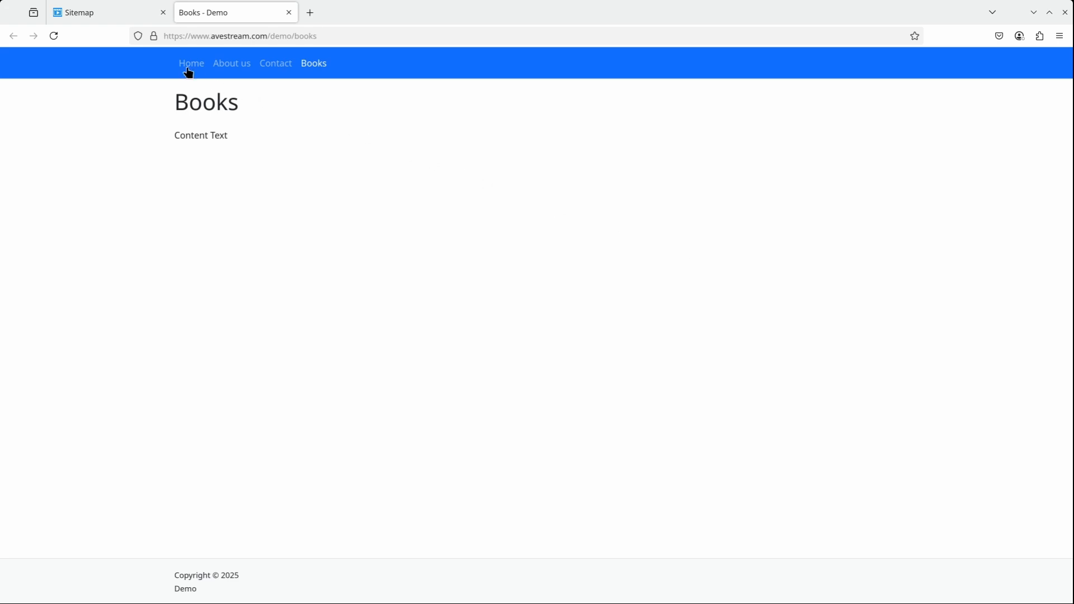
click(108, 16)
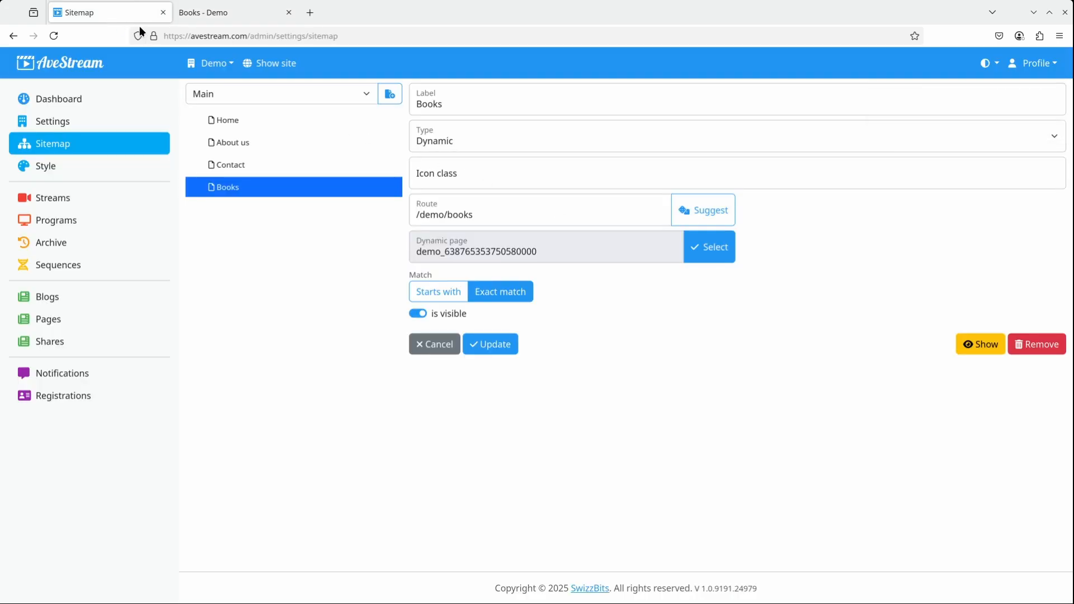
Open Font Awesome in a new browser tab, search the free icons for "books", and copy the solid book icon's HTML code.
click(310, 12)
text(fontawesome)
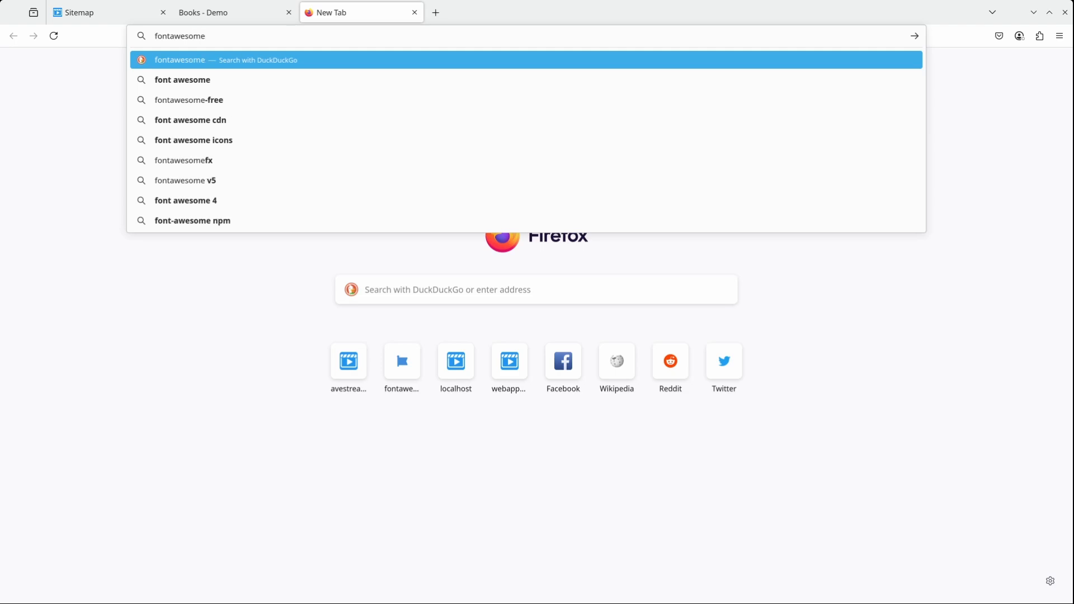
key(Return)
click(123, 164)
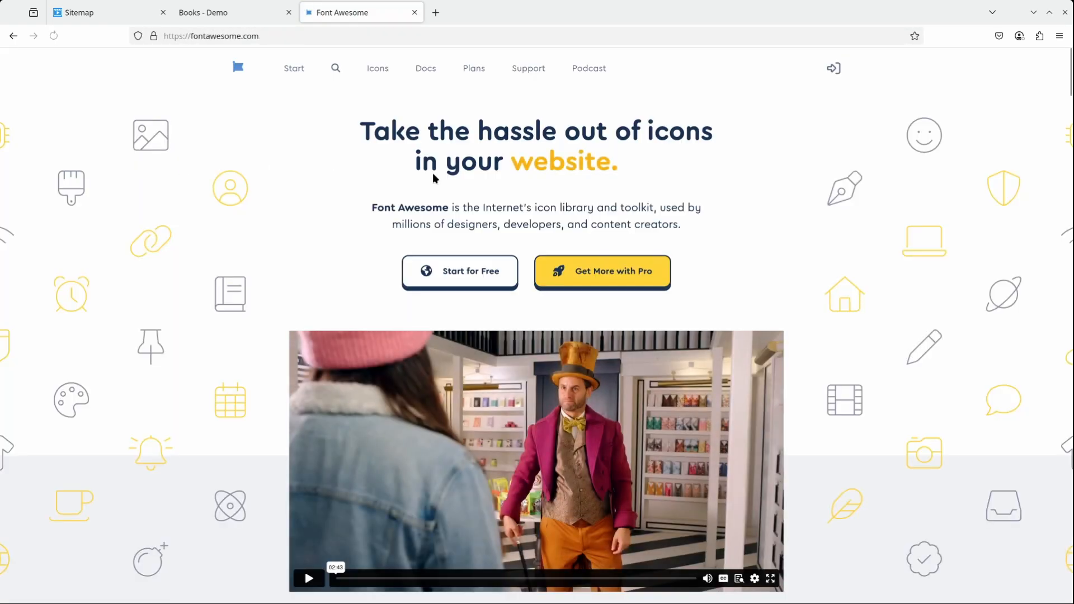
click(375, 71)
text(books)
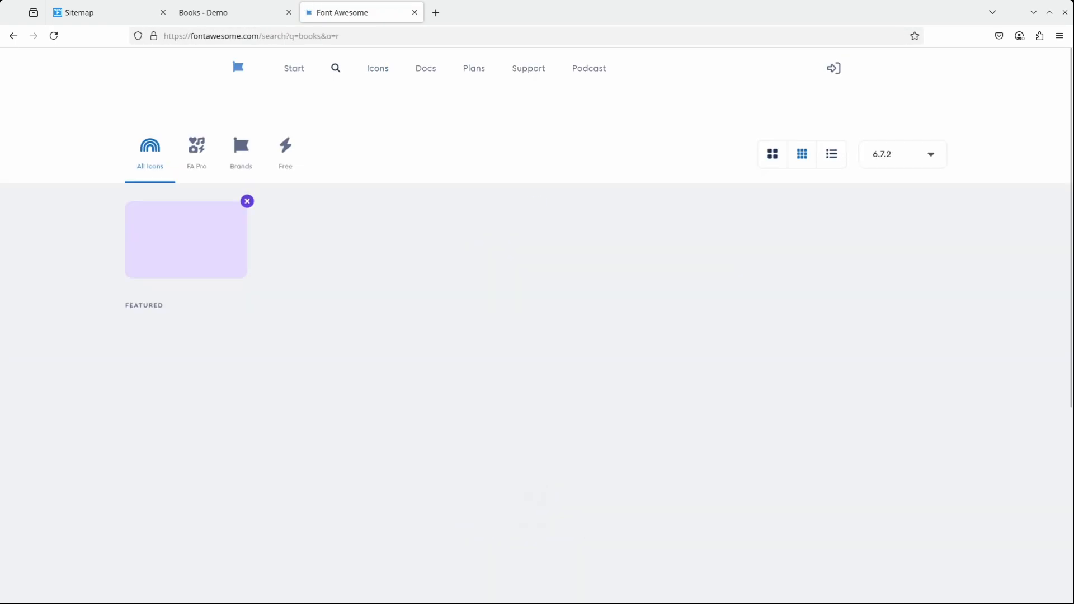
click(285, 185)
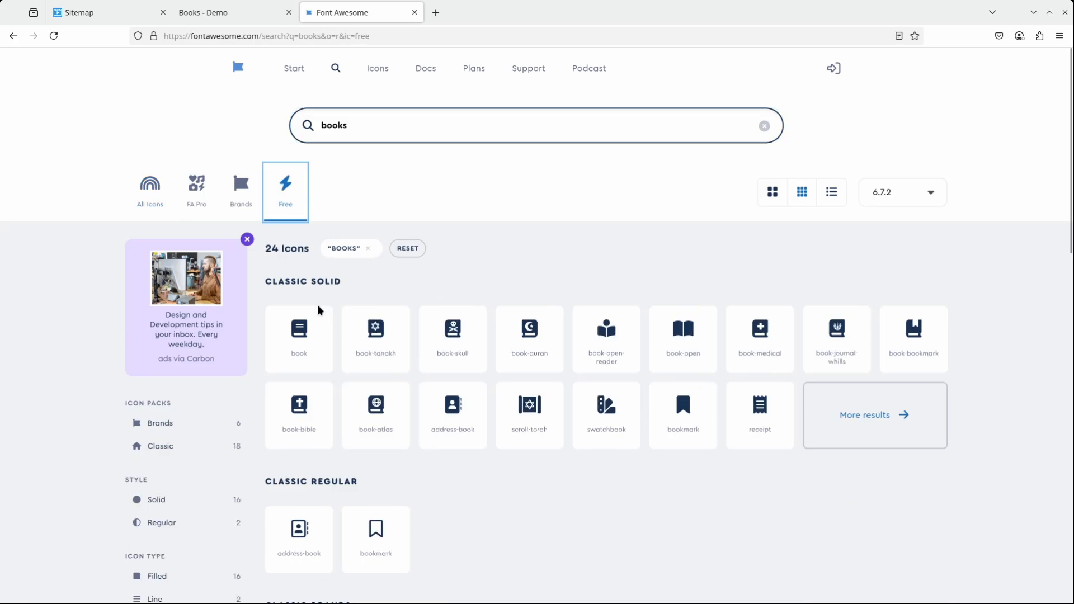
click(300, 339)
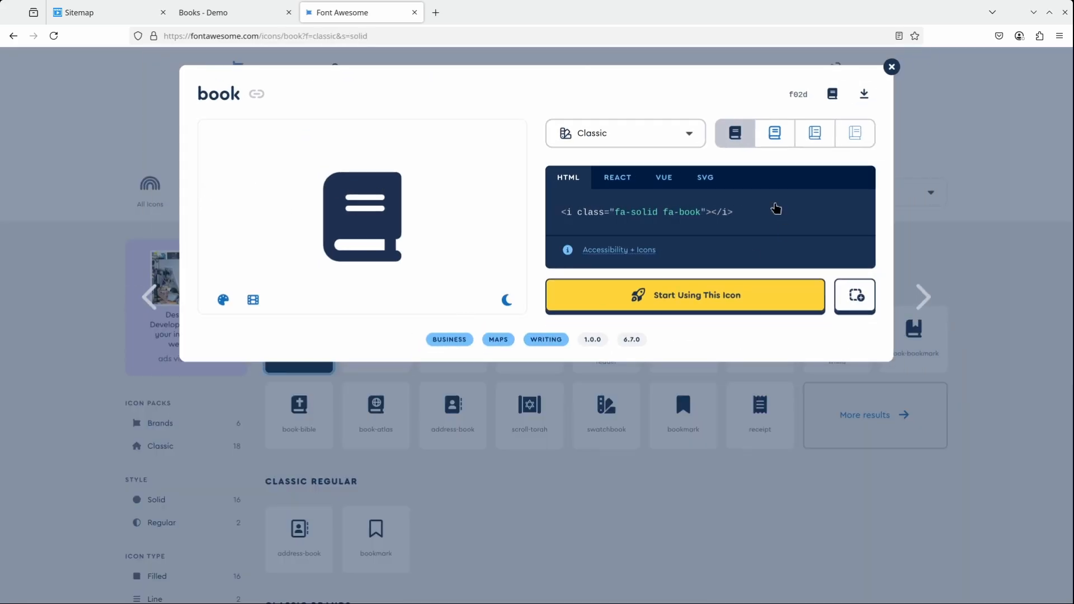
click(658, 218)
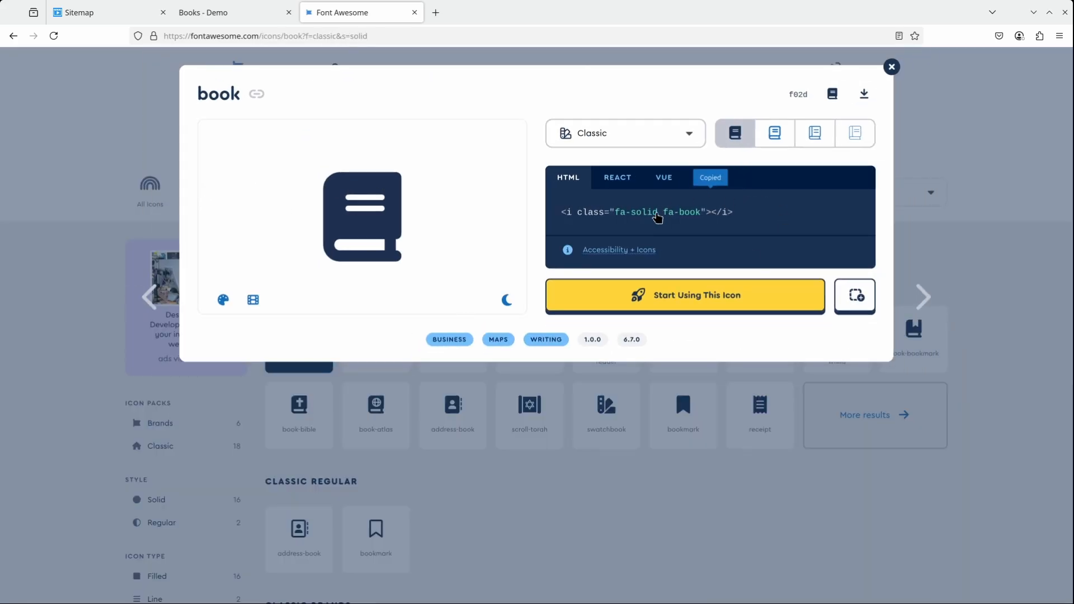
Switch back to the sitemap, set the Books item's icon class to fa-solid fa-book from the copied code, and preview it on the site.
click(107, 14)
click(467, 173)
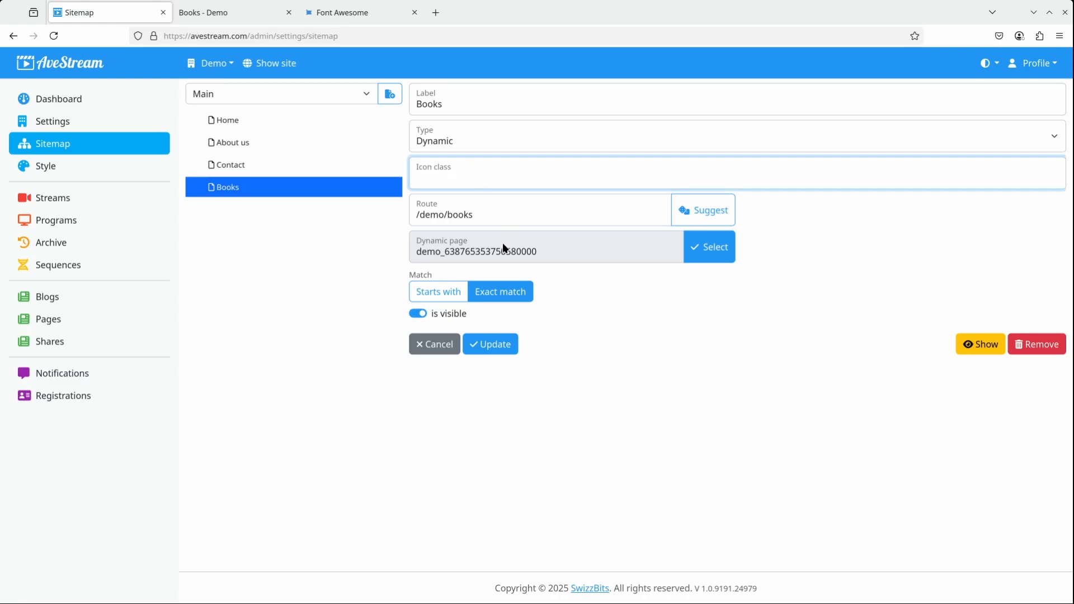
text(<i class="fa-solid fa-book"></i>)
key(Tab)
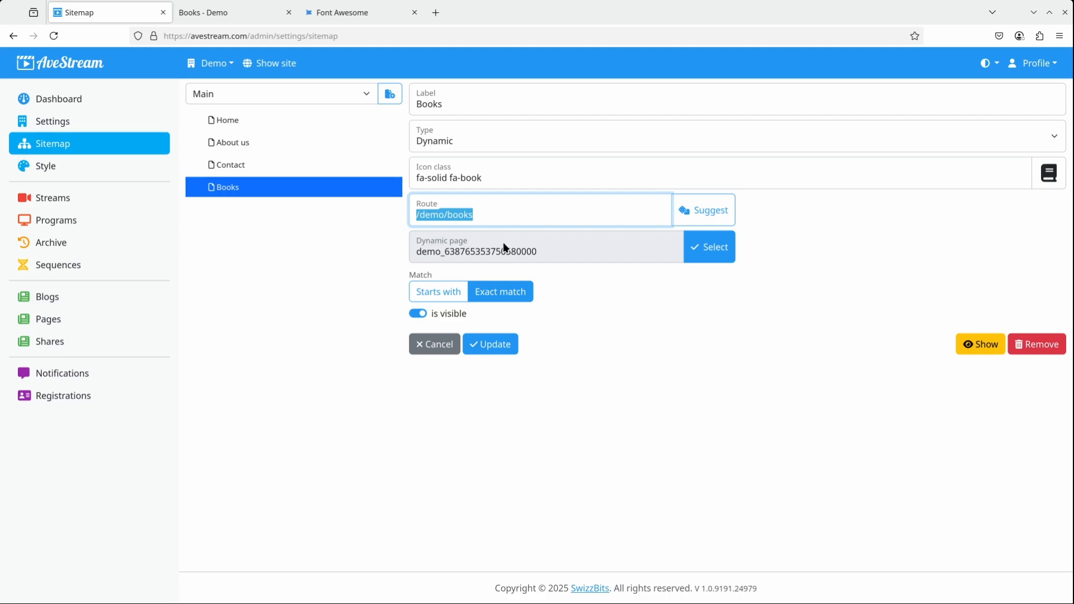
click(972, 342)
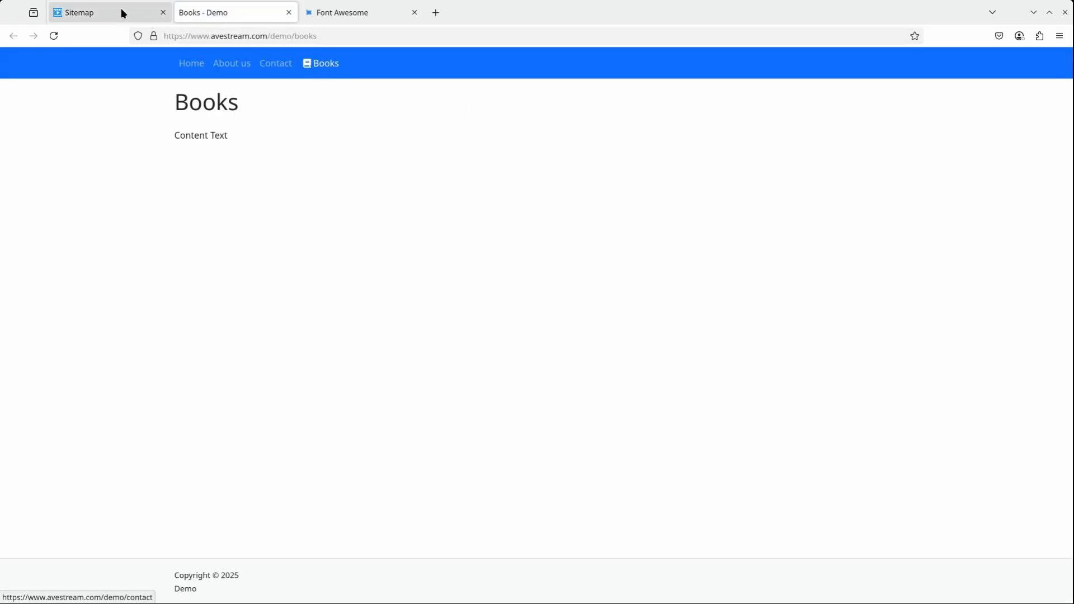
click(107, 12)
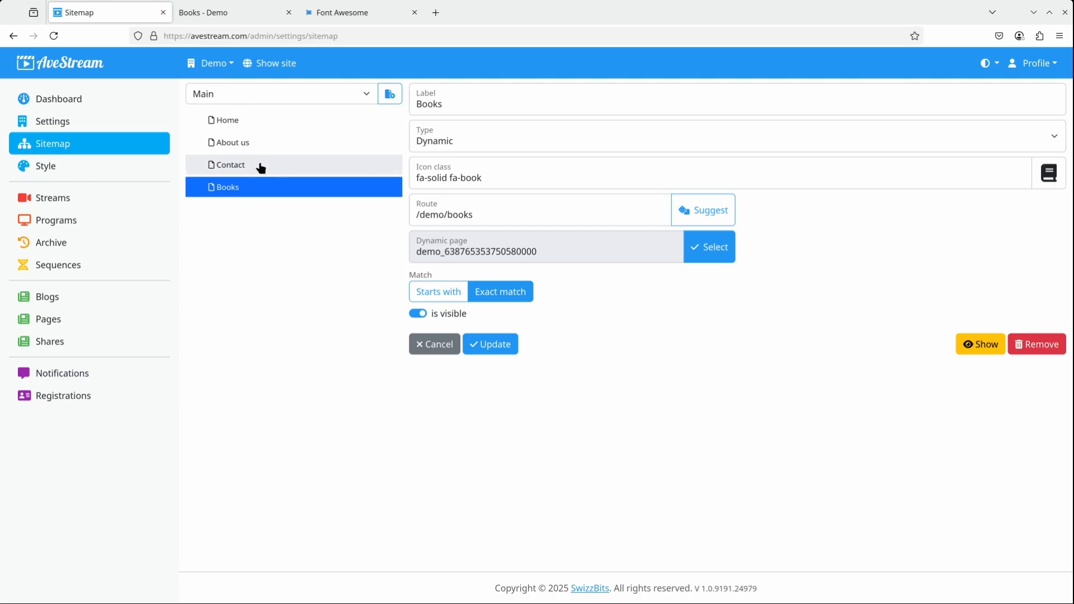
Move the Books item directly below Home in the sitemap and check the menu and Books page on the site.
drag(250, 193, 244, 139)
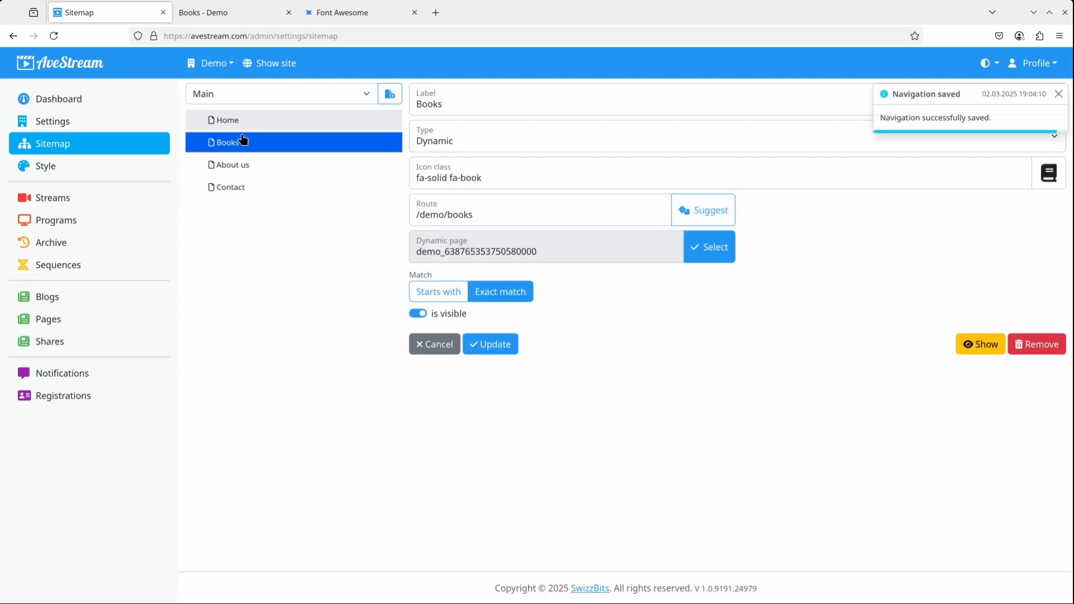
click(271, 66)
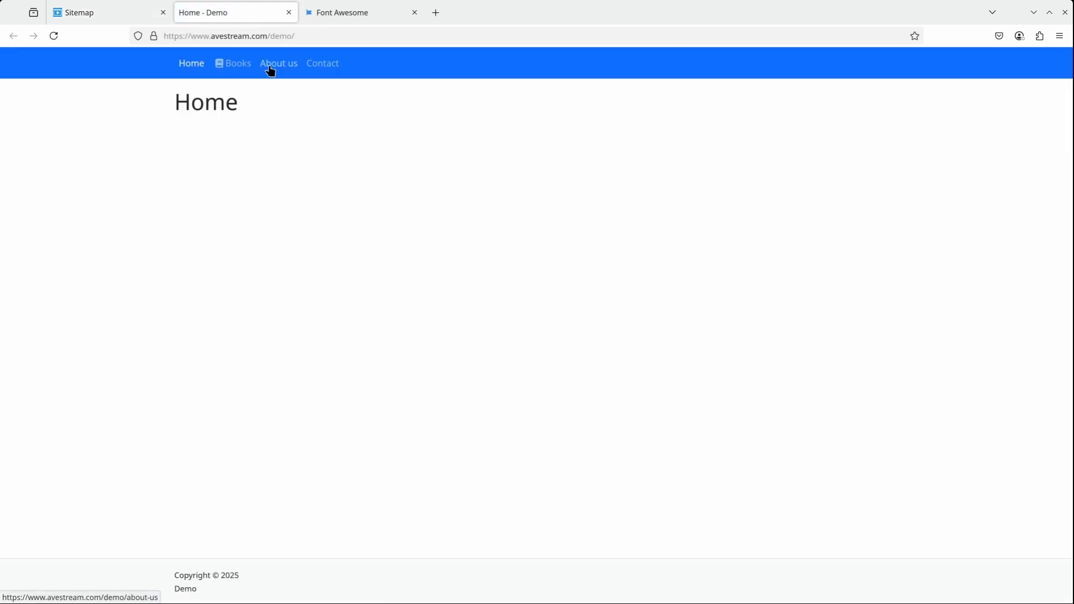
click(235, 69)
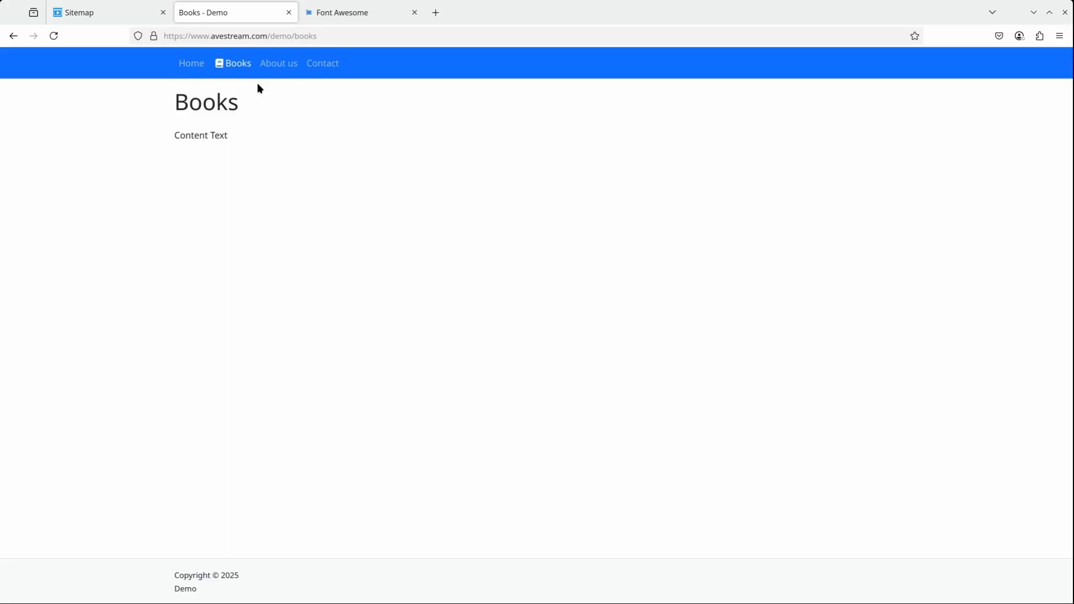
click(125, 17)
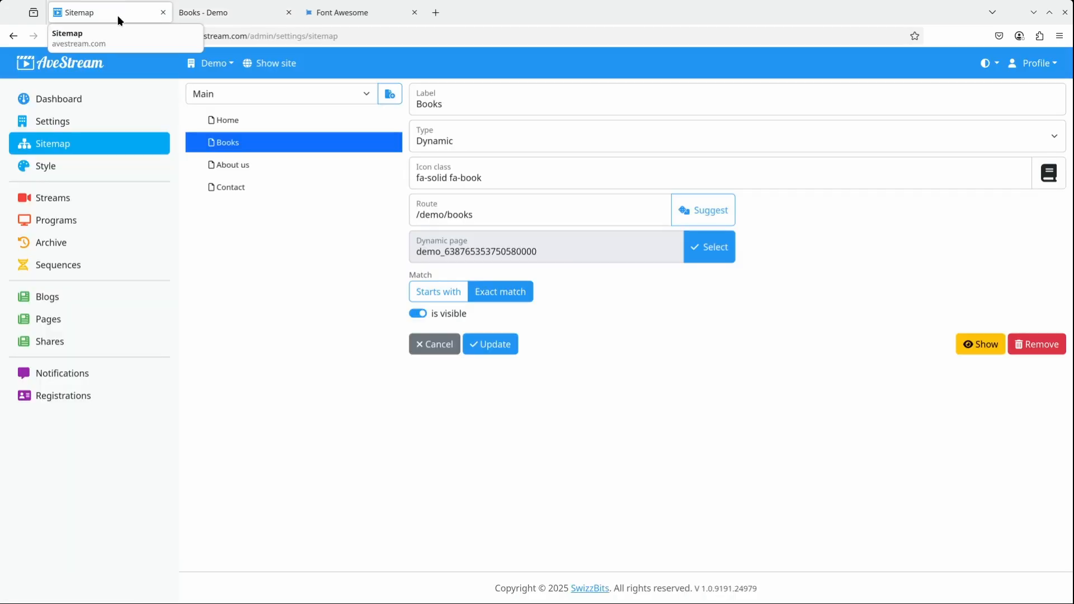
Open the Books page for editing and bring up the file chooser for its header image.
click(61, 320)
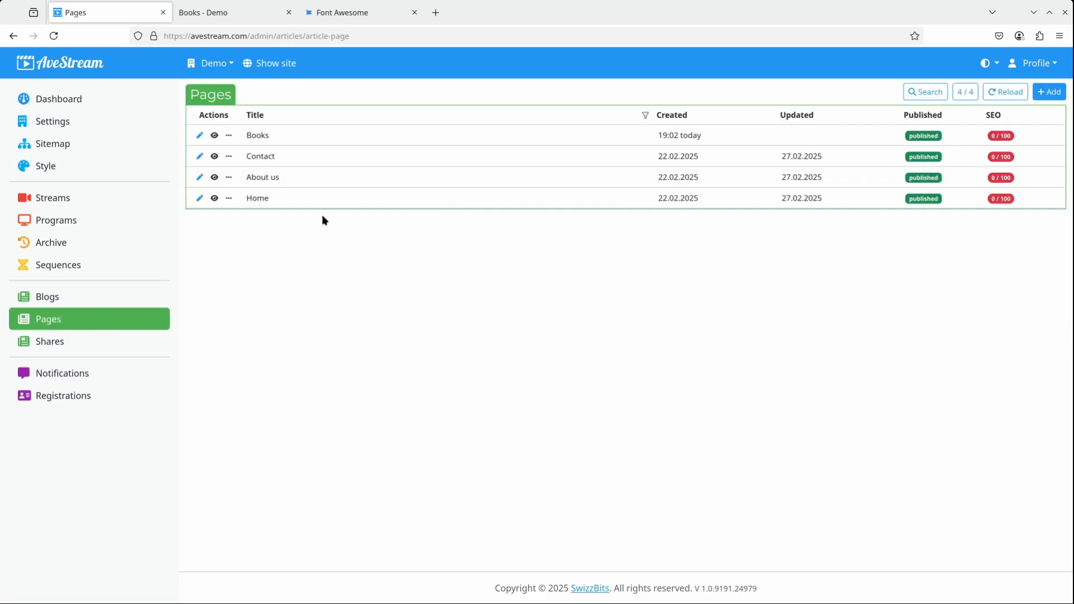
click(200, 136)
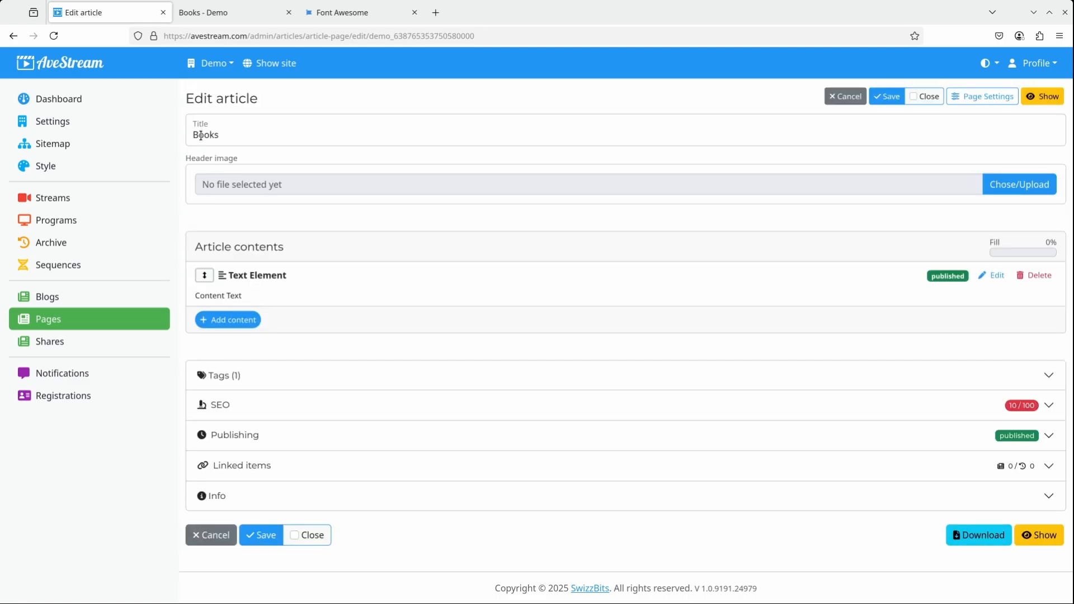
click(1032, 186)
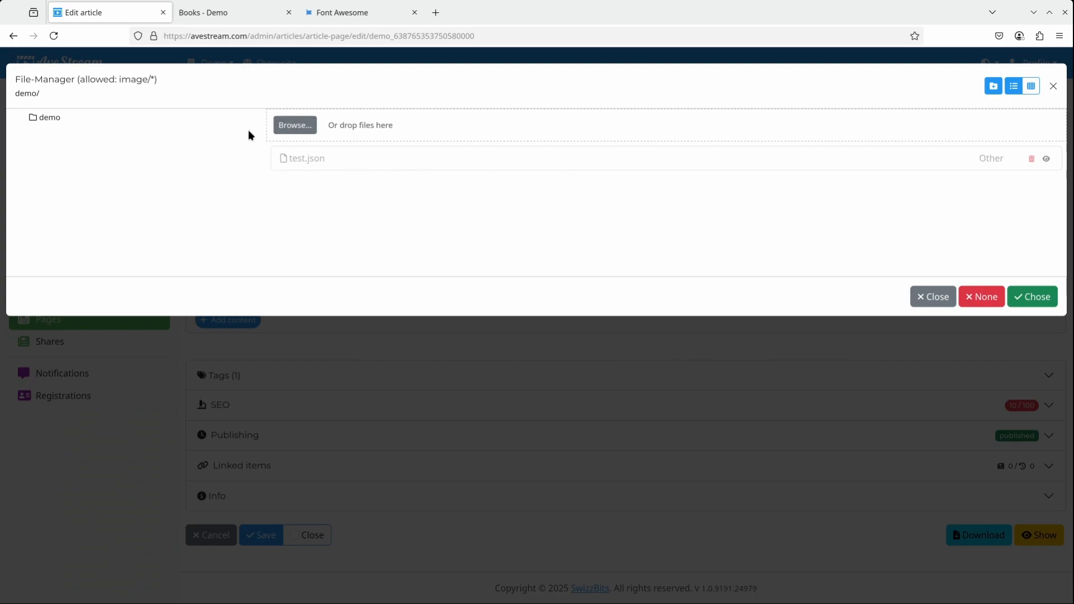
Create a new folder named demo inside the existing demo folder of the file manager.
click(58, 119)
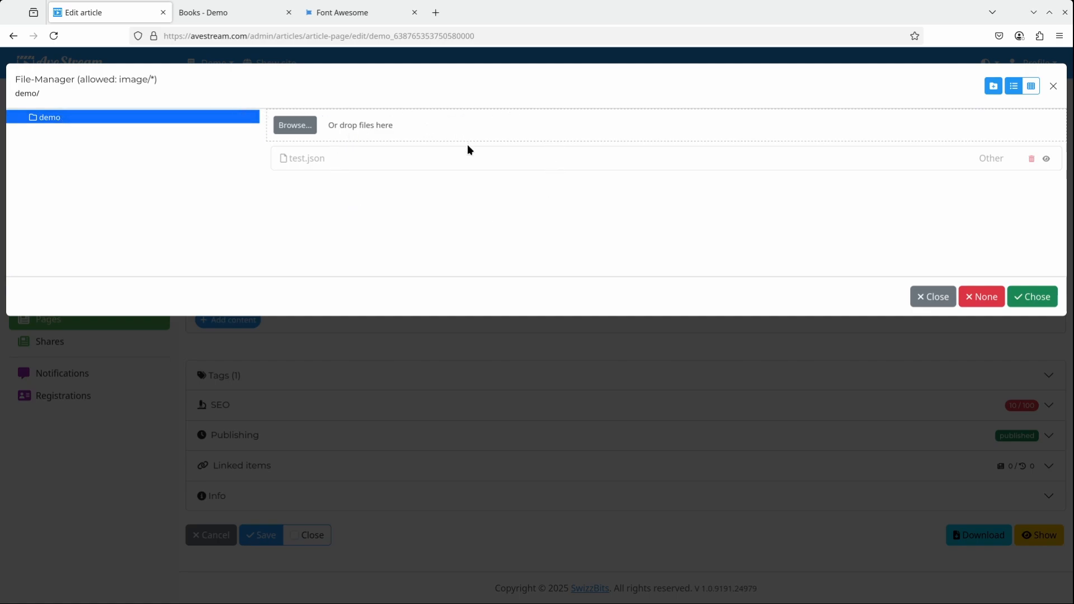
click(991, 88)
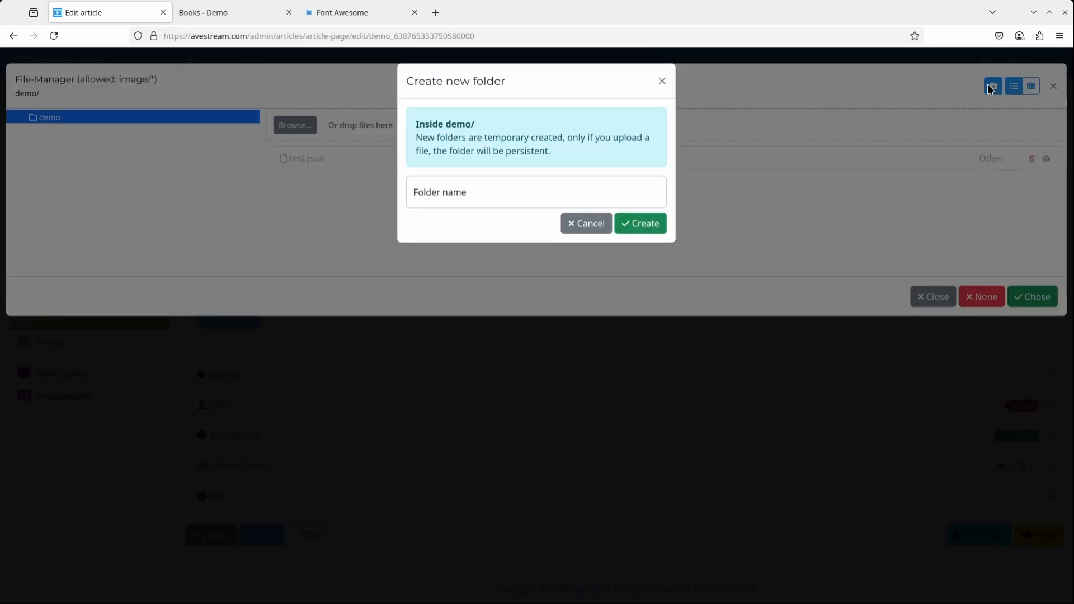
click(478, 197)
text(demo)
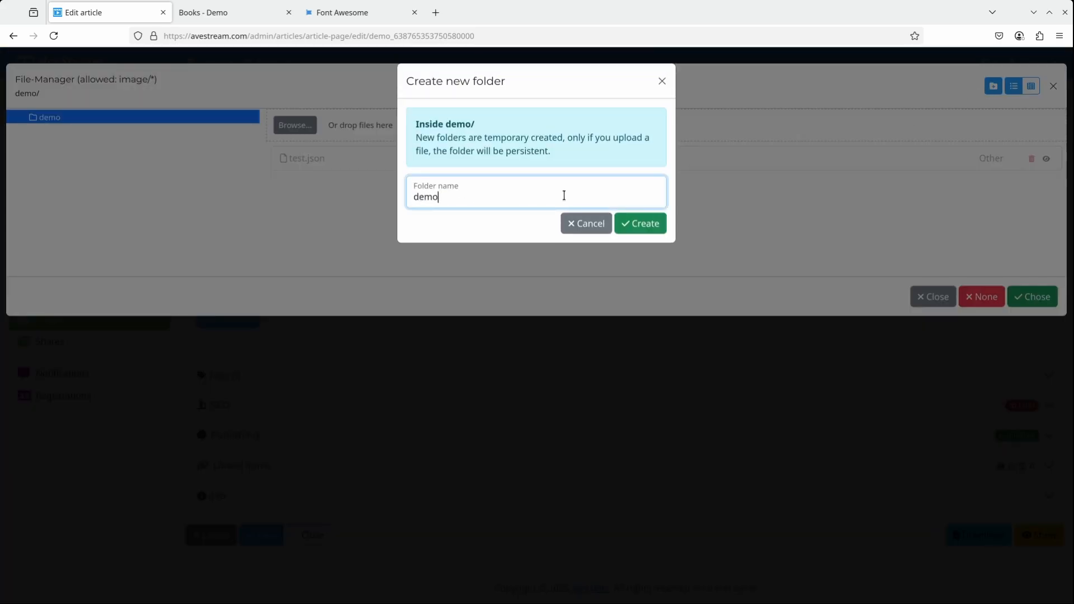
click(641, 224)
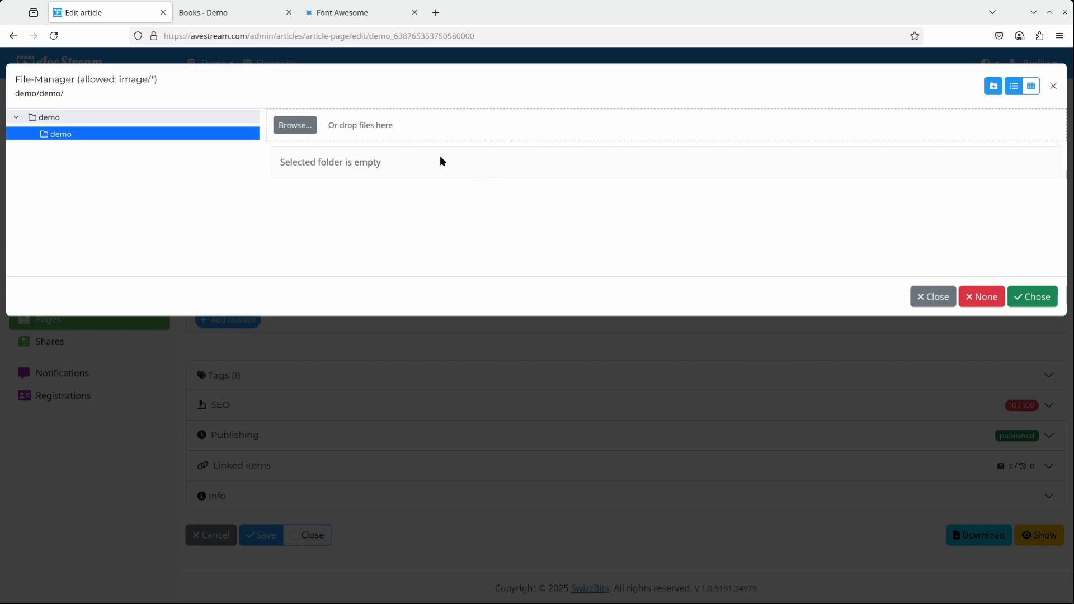
Upload the four pexels JPG images from the Documents/CMS demo files folder into the new demo subfolder.
click(296, 127)
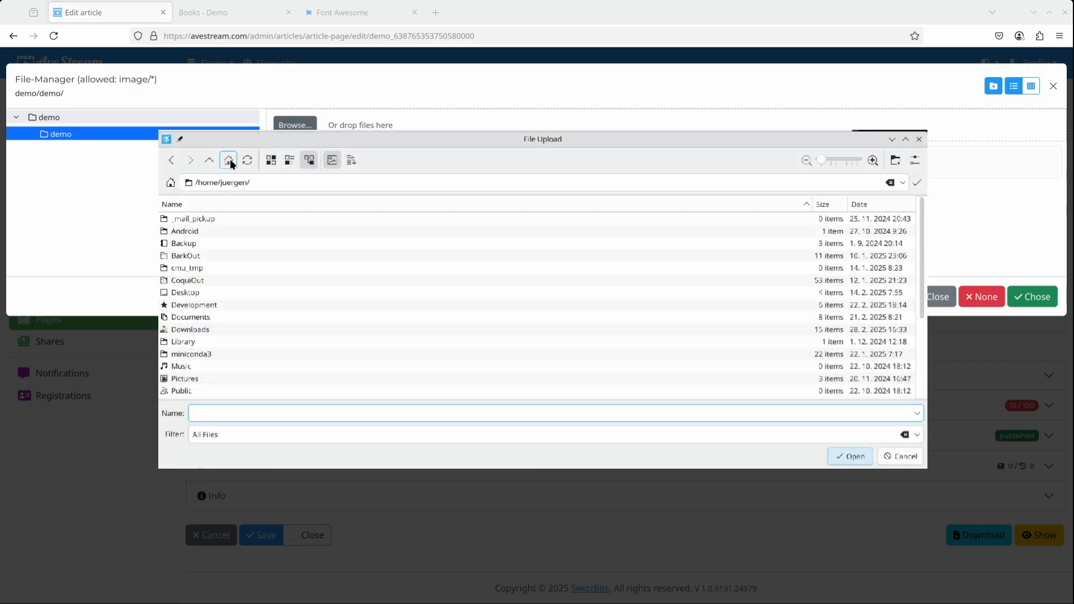
double_click(187, 318)
double_click(214, 231)
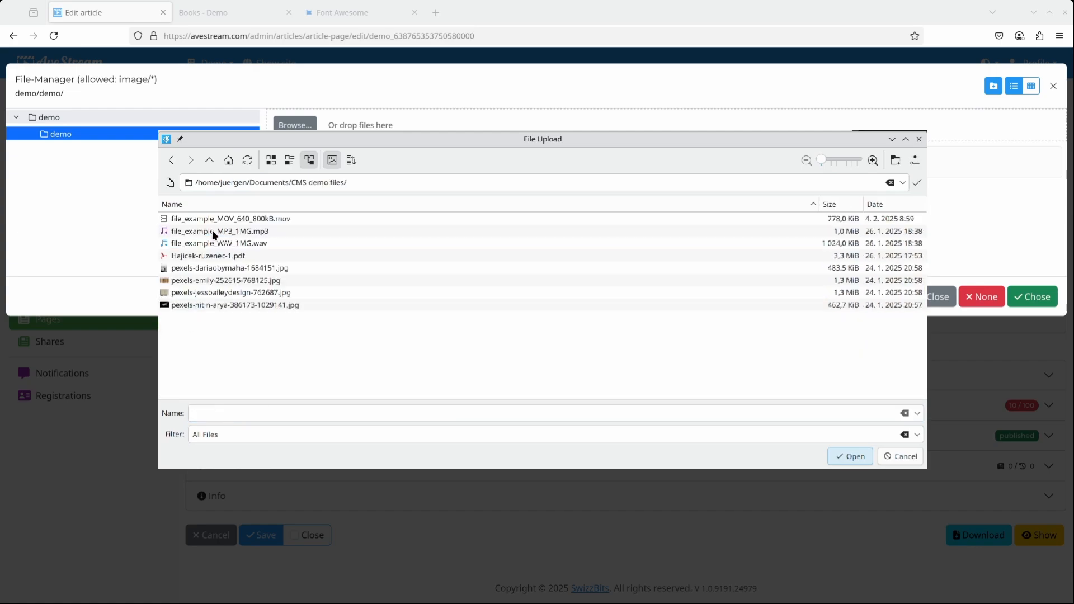
click(245, 268)
shift+click(255, 304)
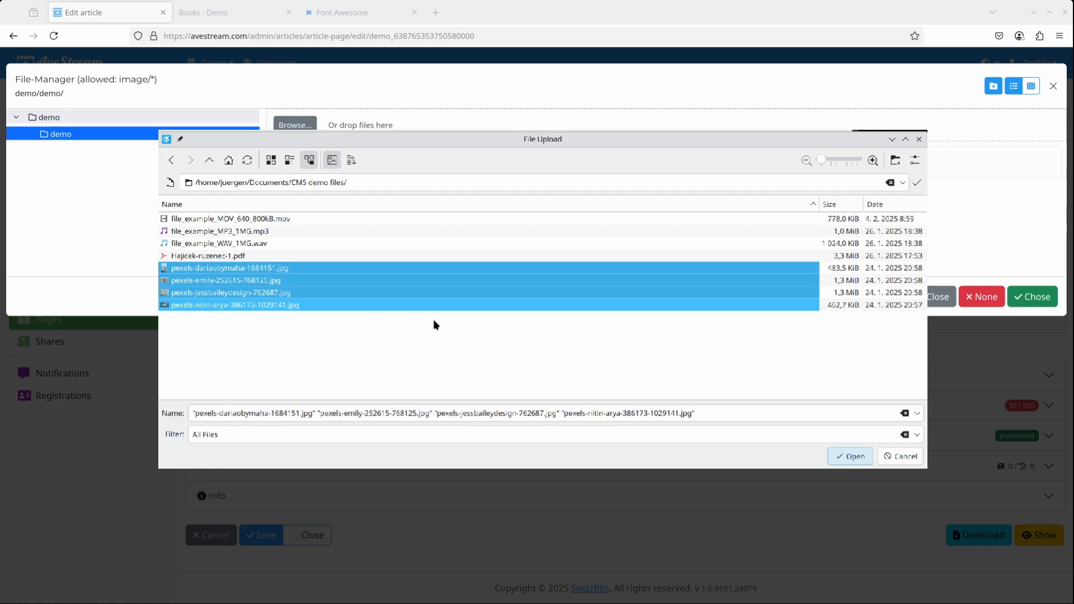
click(851, 456)
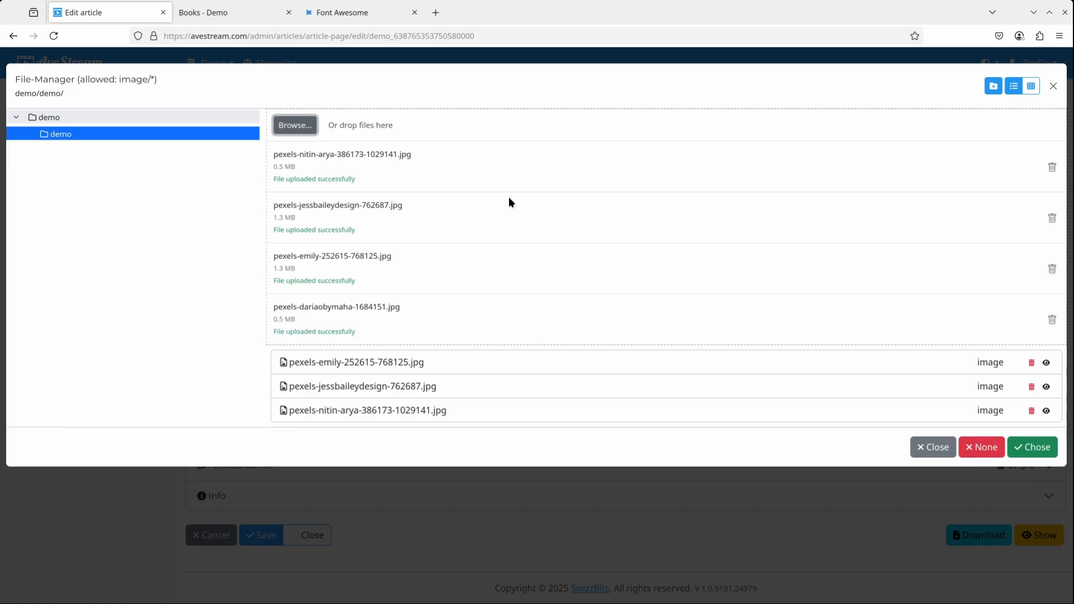
Show the uploaded files as thumbnails and choose the open book on a black background as the header image.
click(1032, 87)
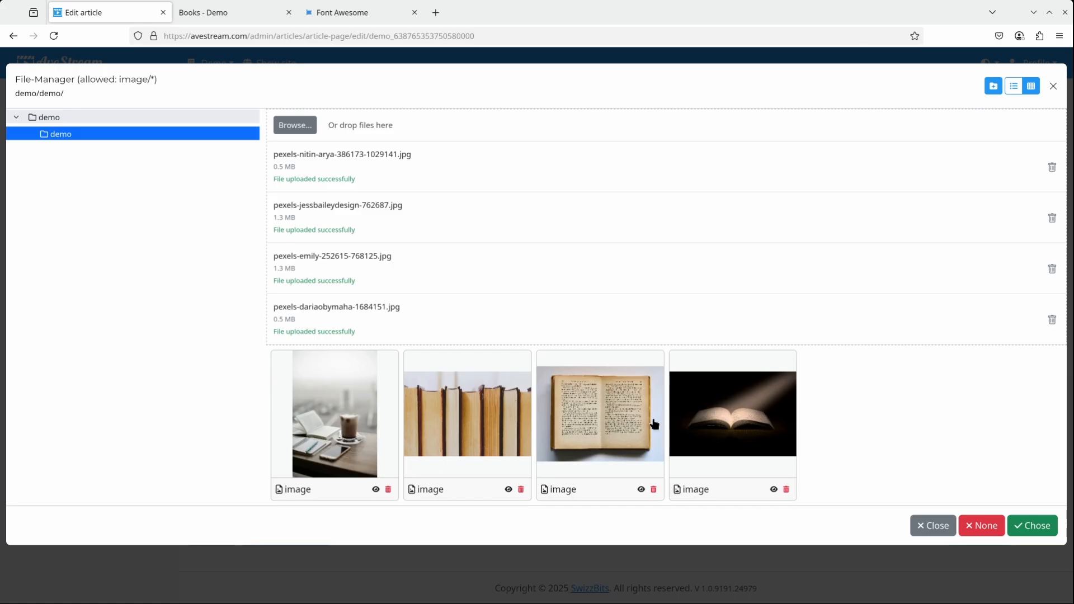
double_click(720, 427)
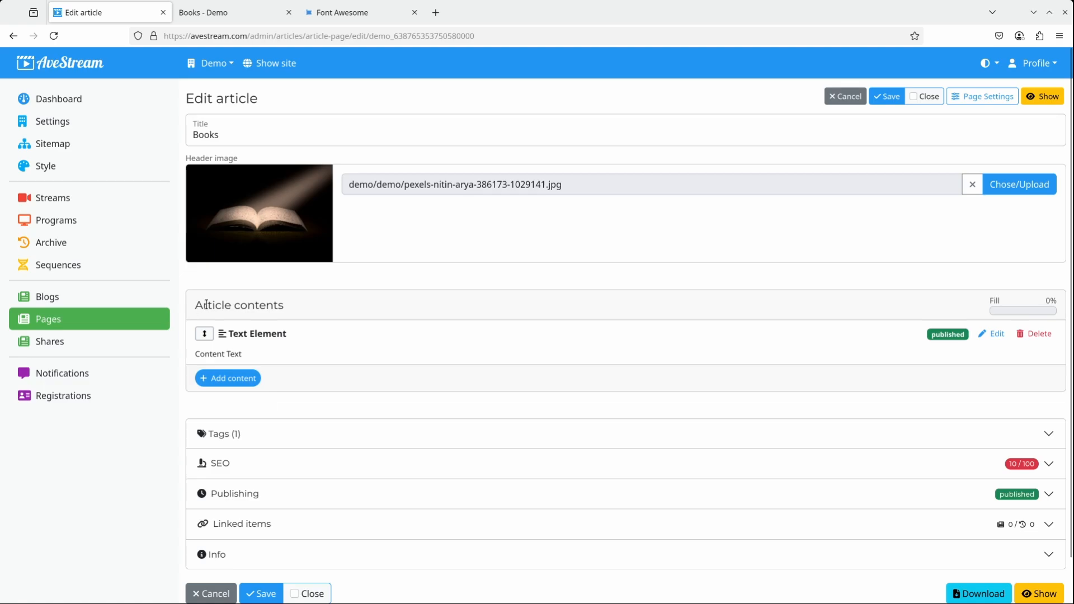
drag(207, 305, 288, 304)
click(303, 306)
Add an Images element with the picture of upright books, set its area size to 3/12, and enable Enlarge on click.
click(242, 379)
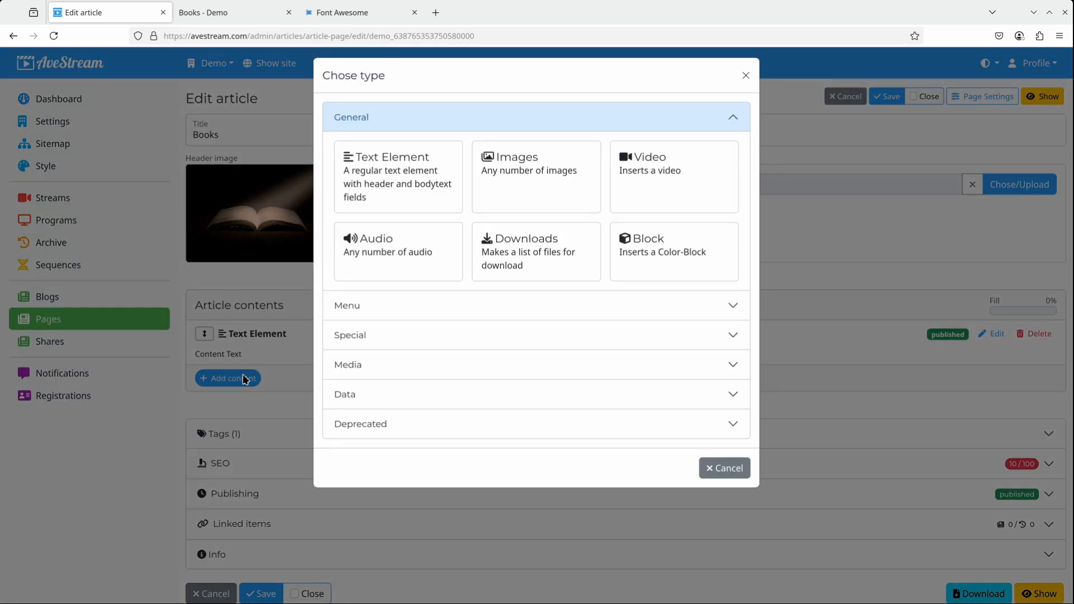
click(532, 174)
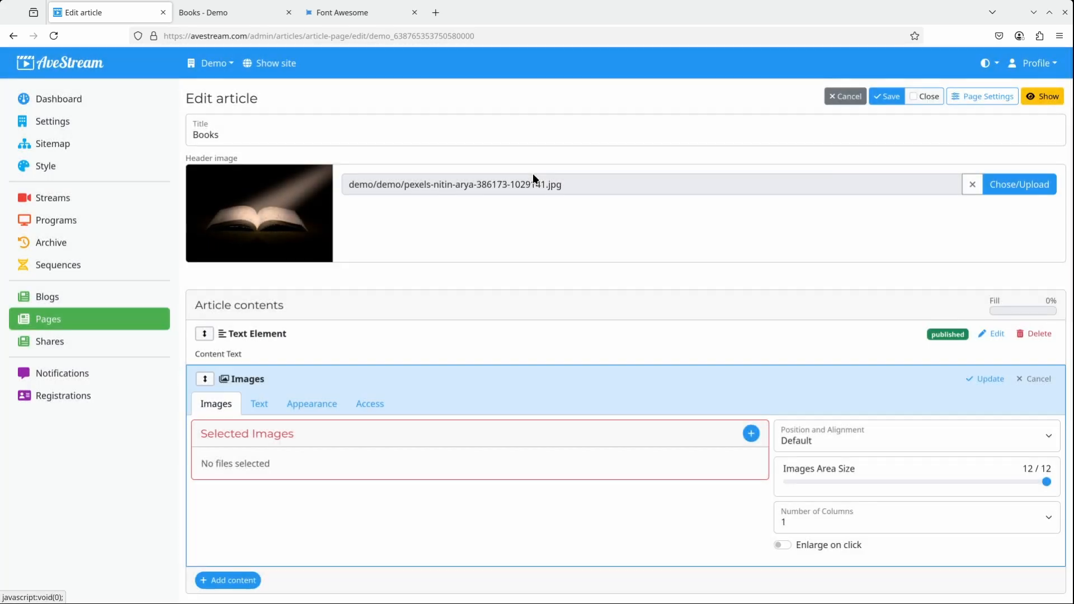
click(751, 434)
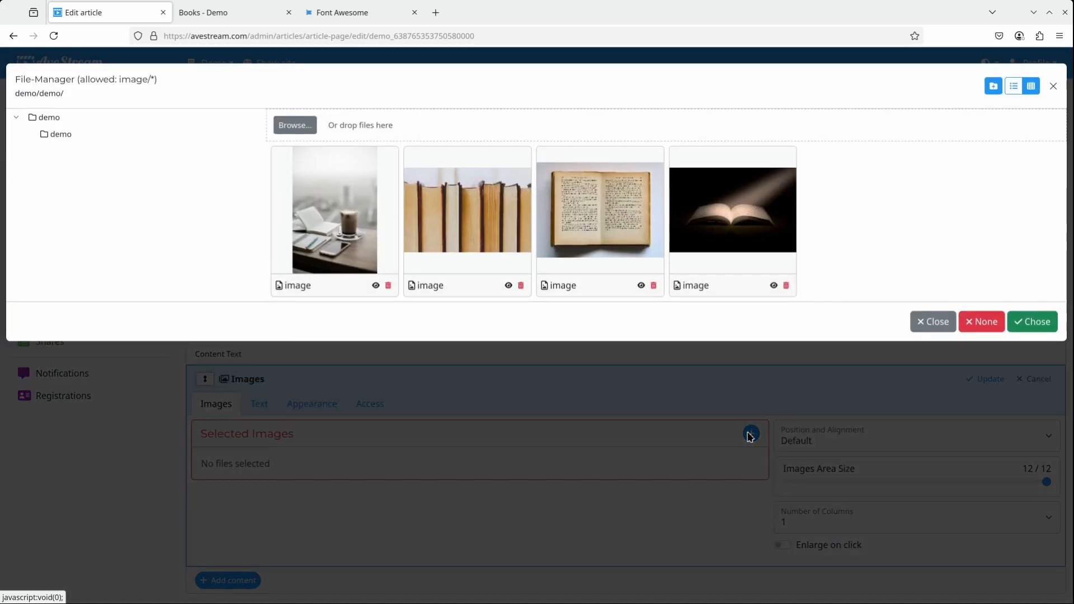
click(466, 231)
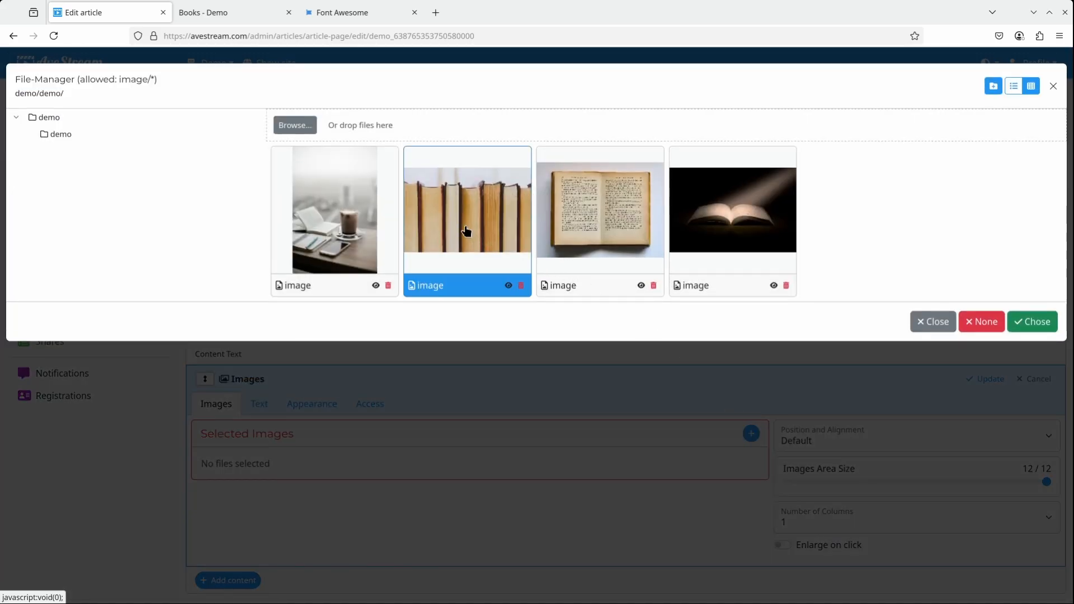
click(943, 327)
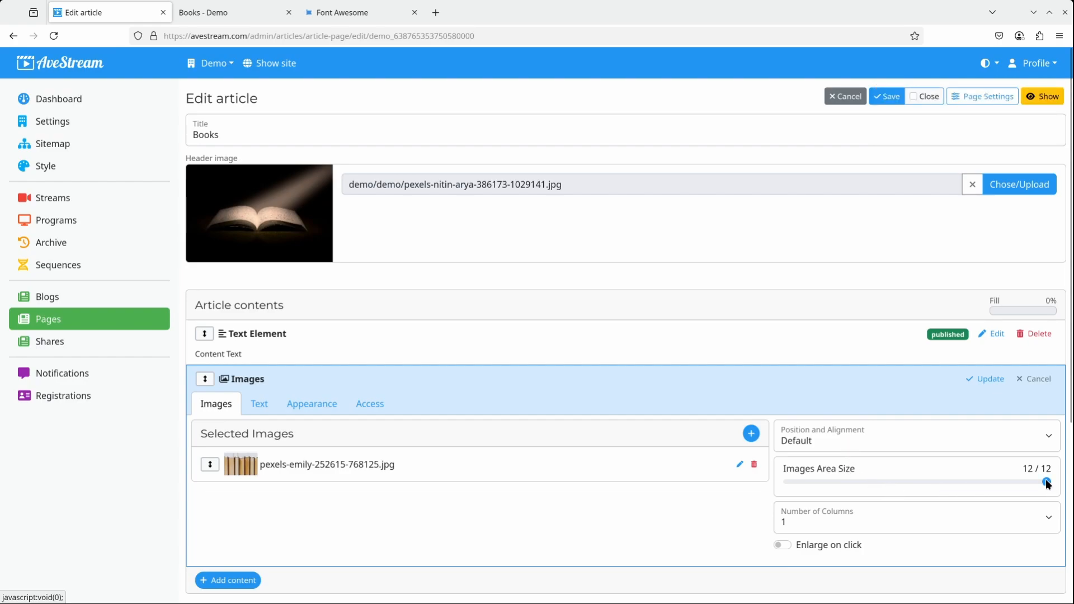
drag(1046, 479, 834, 484)
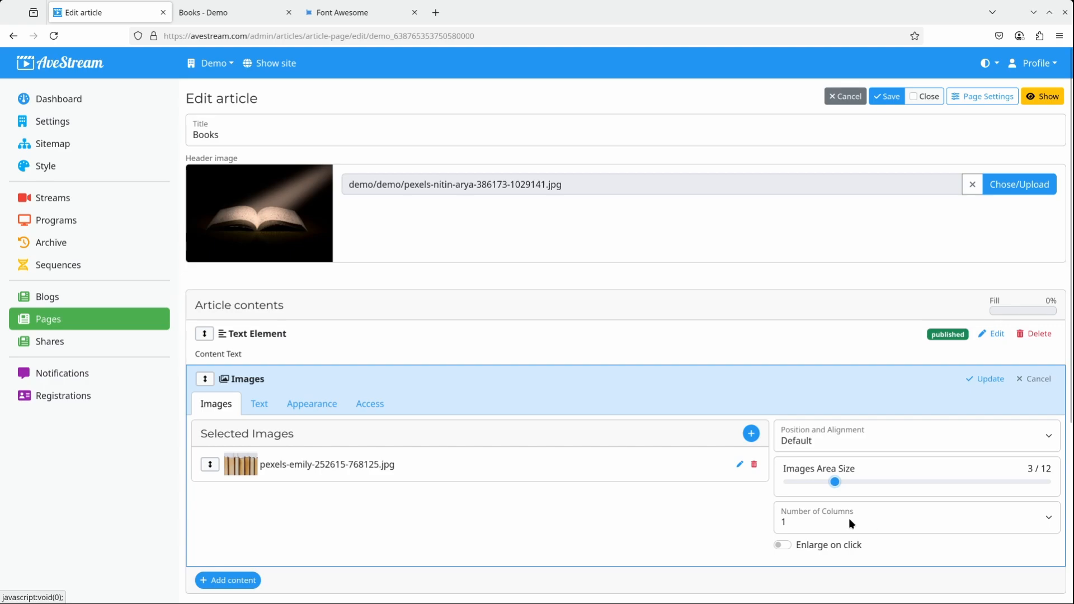
click(814, 547)
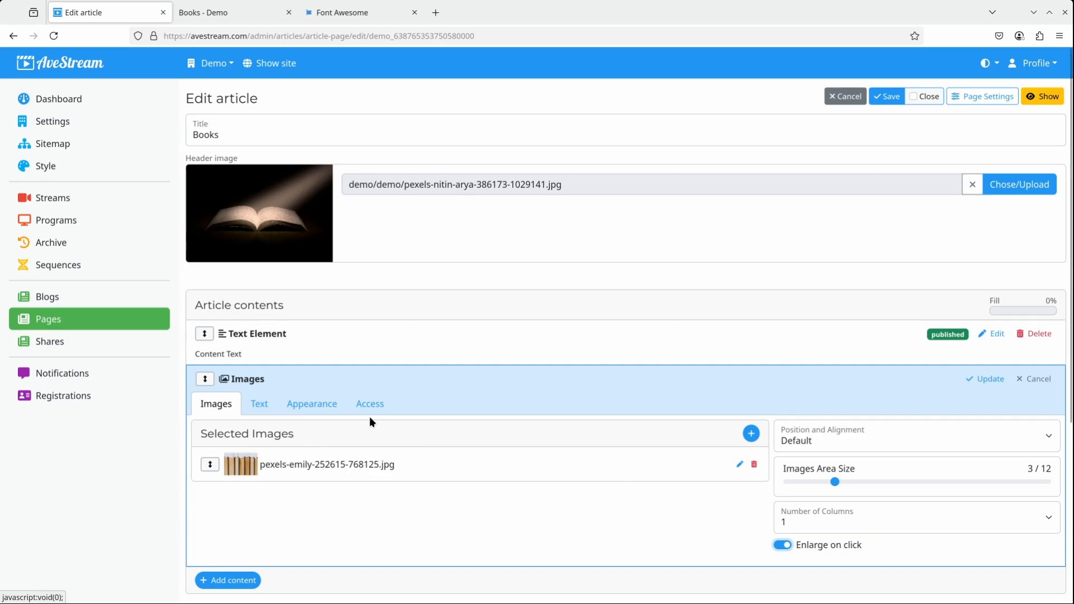
Open the body text of the Images element for editing.
click(264, 405)
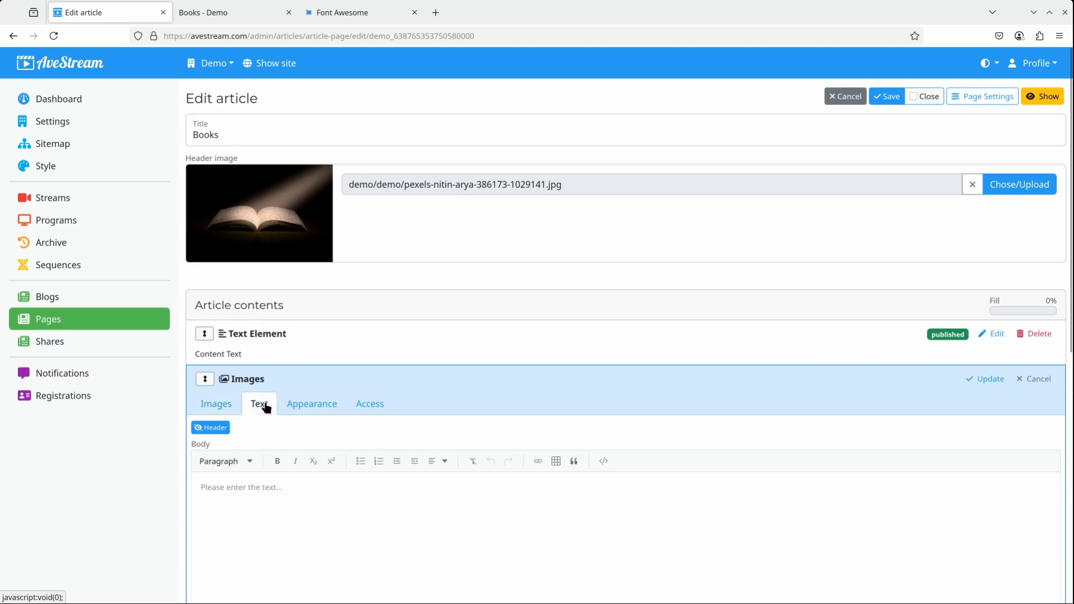
scroll(529, 357, down, 4)
click(439, 330)
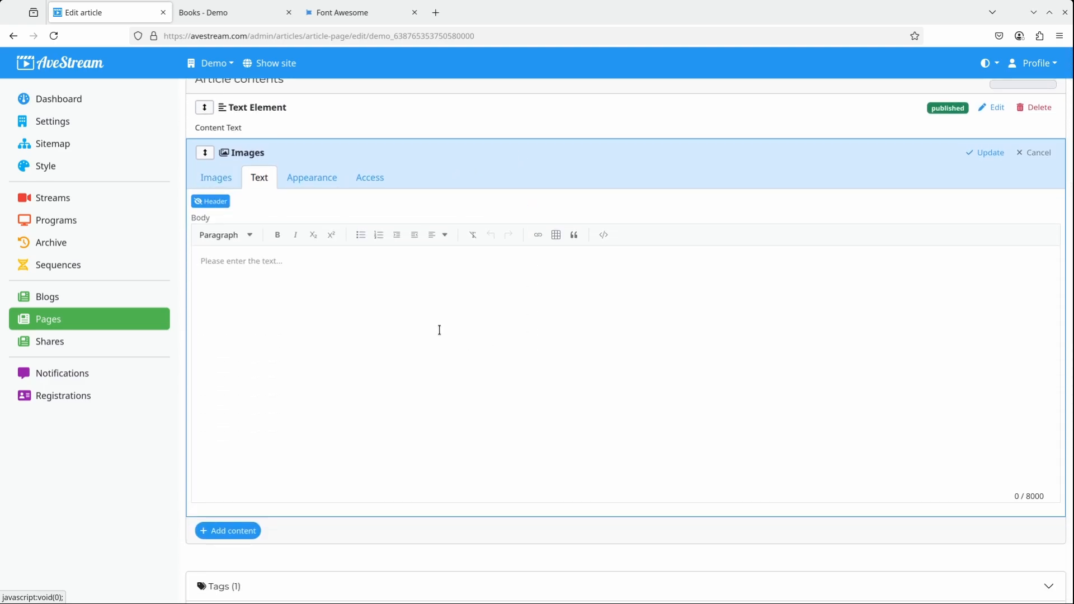
Search for "lorem ipsum" in a new browser tab, open the loremipsum.io generator, and generate 2 paragraphs of placeholder text.
click(438, 14)
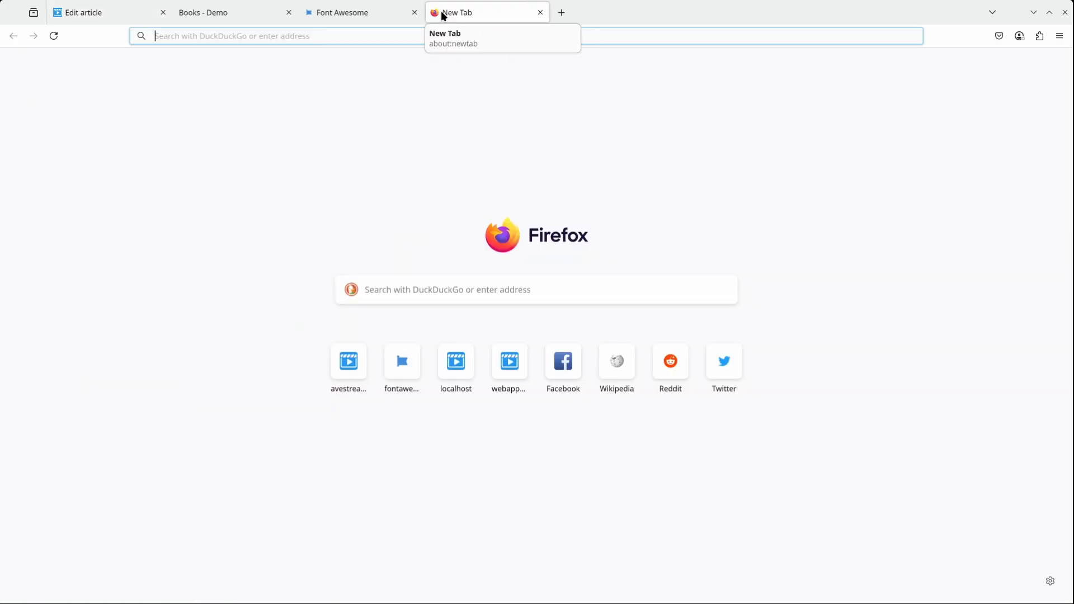
text(lorem ipsum)
key(Return)
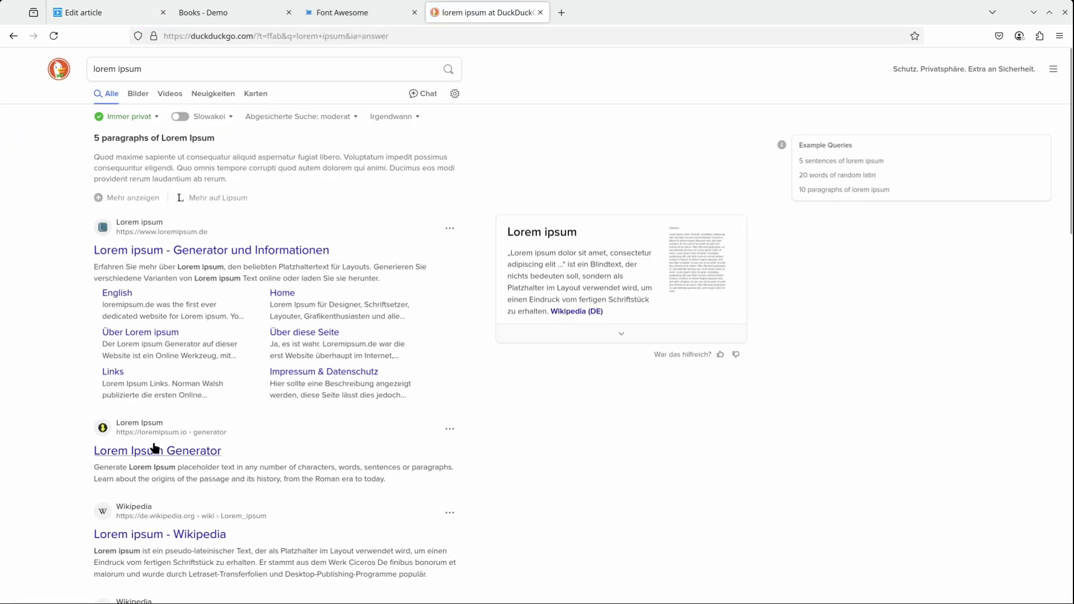
click(155, 449)
click(585, 434)
click(280, 365)
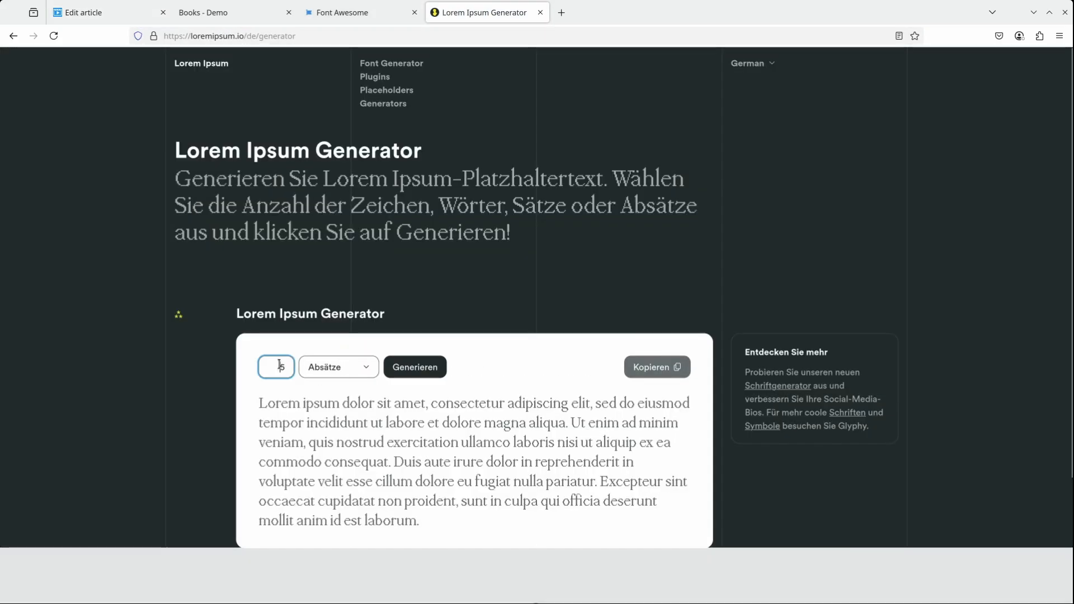
key(BackSpace)
text(2)
key(Return)
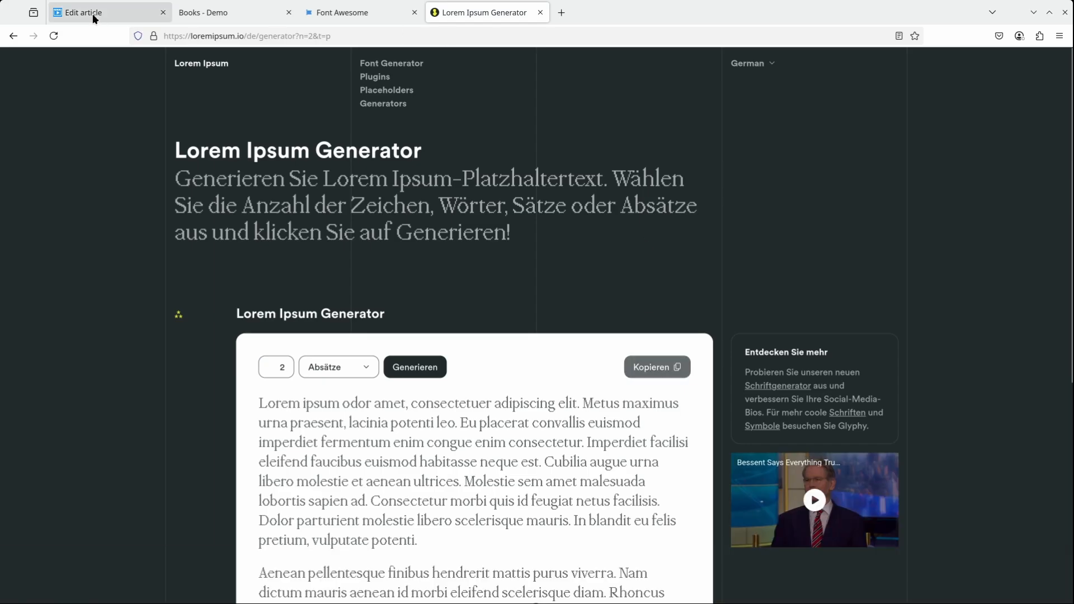
Return to the article, paste the two generated paragraphs into the Images element's body, and turn the gap between them into a proper paragraph break.
click(94, 19)
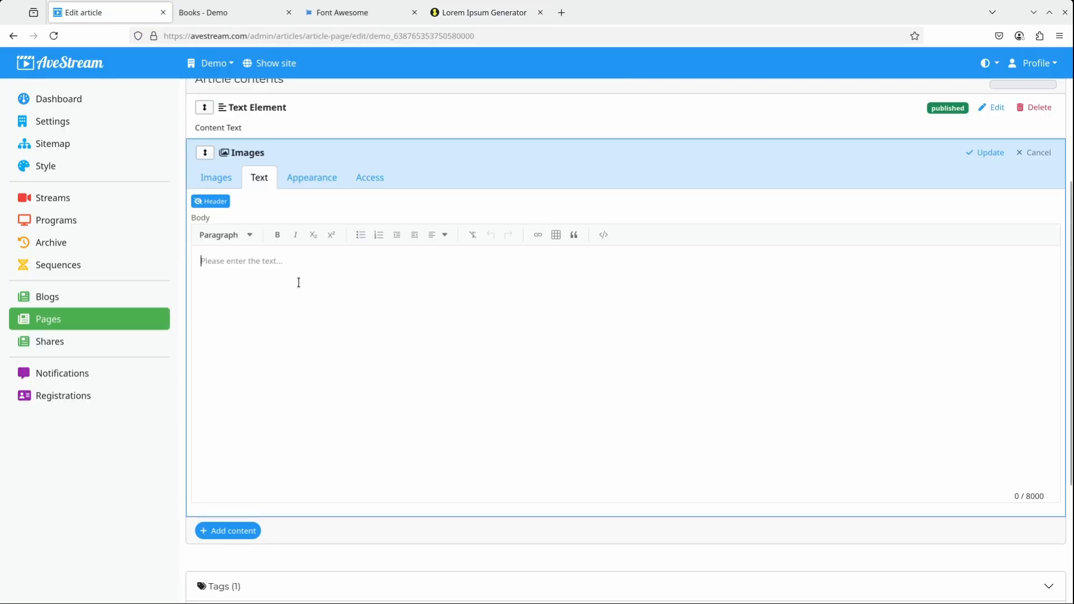
text(Lorem ipsum odor amet, consectetuer adipiscing elit. Metus maximus urna praesent, lacinia potenti leo. Eu placerat convallis euismod imperdiet fermentum enim congue enim consectetur. Imperdiet facilisi eleifend faucibus euismod habitasse neque est. Cubilia augue urna libero molestie et aenean ultrices. Molestie sem amet malesuada lobortis sapien ad. Consectetur morbi quis id feugiat netus facilisis. Dolor parturient molestie libero scelerisque mauris. In blandit eu felis pretium, vulputate potenti.  Aenean pellentesque finibus hendrerit mattis purus viverra. Nam dictum mauris aenean id morbi eleifend scelerisque diam. Rhoncus tempus tempor arcu curabitur amet ridiculus lacinia molestie. Ahabitasse lacinia porta cursus fames tristique praesent sit. Magna adipiscing efficitur cubilia suspendisse nisi pretium purus. Nascetur interdum erat sociosqu nascetur venenatis eleifend. Ligula nascetur ultricies gravida suscipit sagittis ipsum bibendum. Ac suscipit lobortis massa aliquam suspendisse proin dictum.)
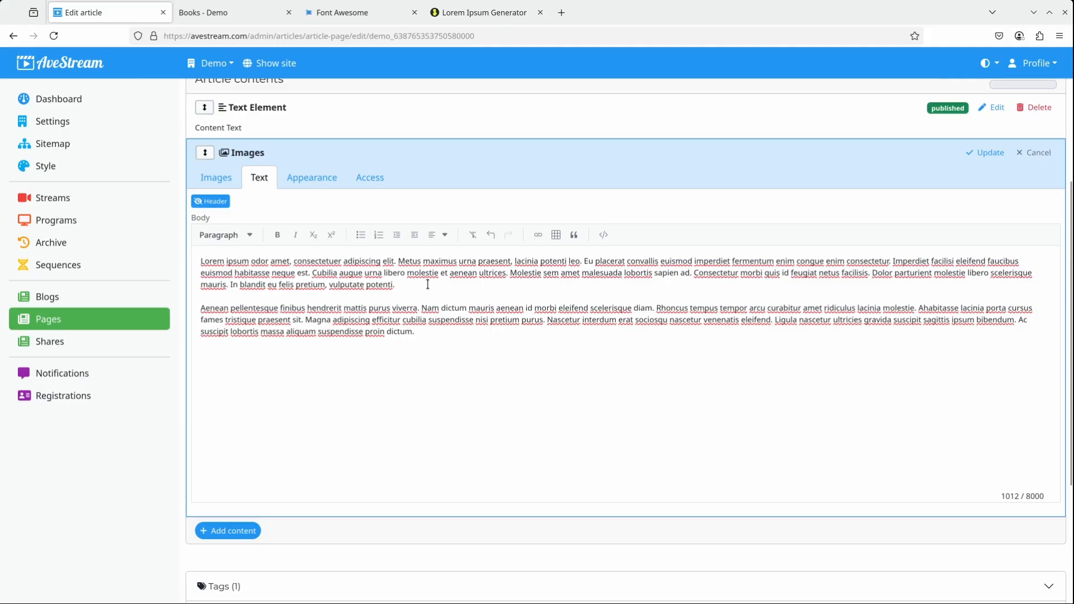
key(Delete)
key(Delete)
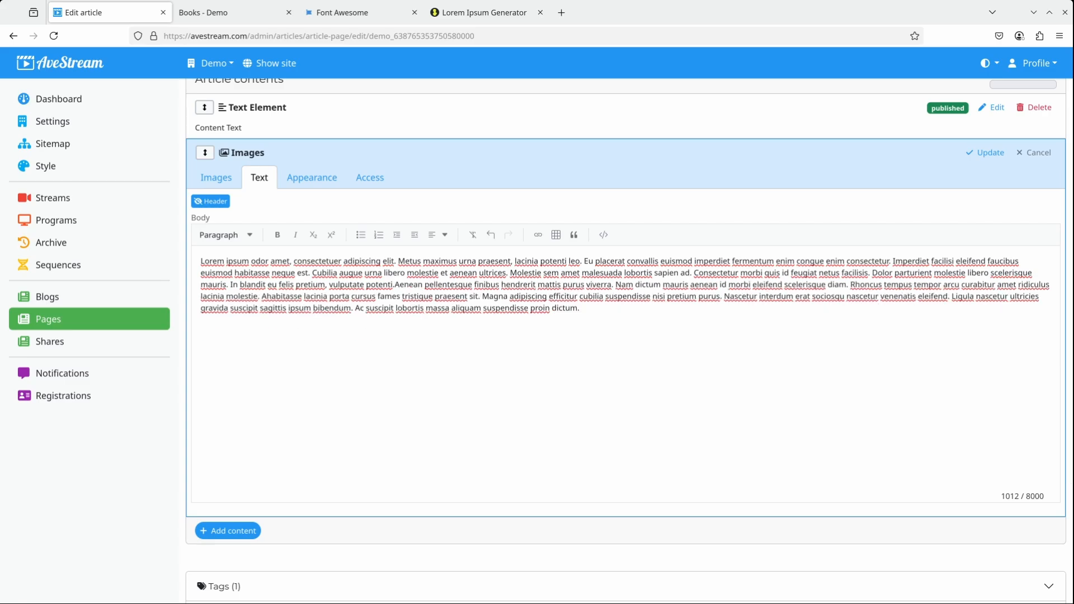
key(Return)
Make "consectetuer" bold and "molestie" italic in the first paragraph, and update the Images element.
double_click(312, 261)
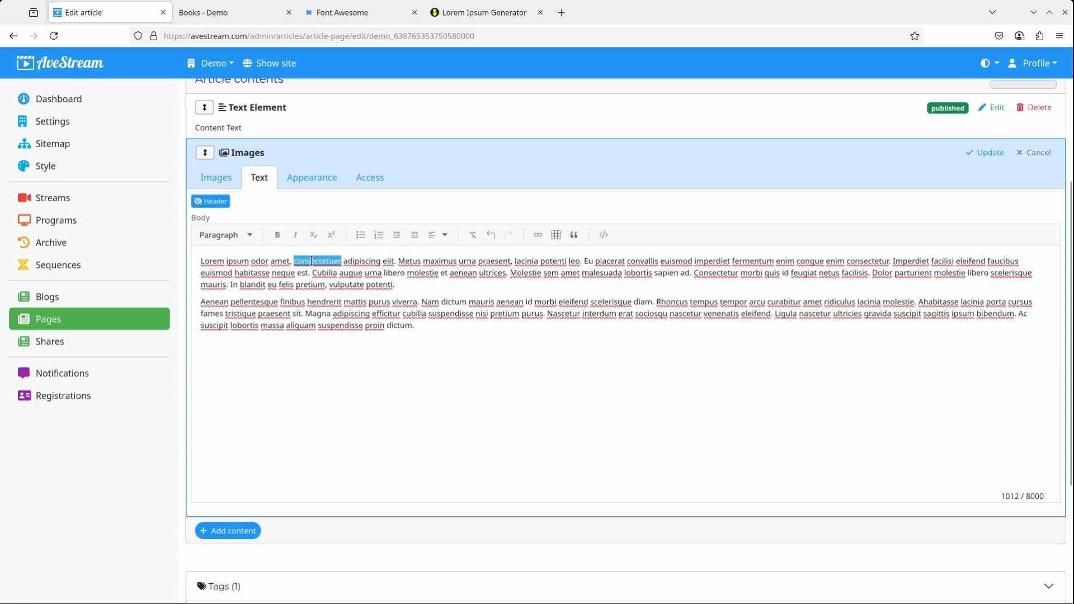
click(278, 235)
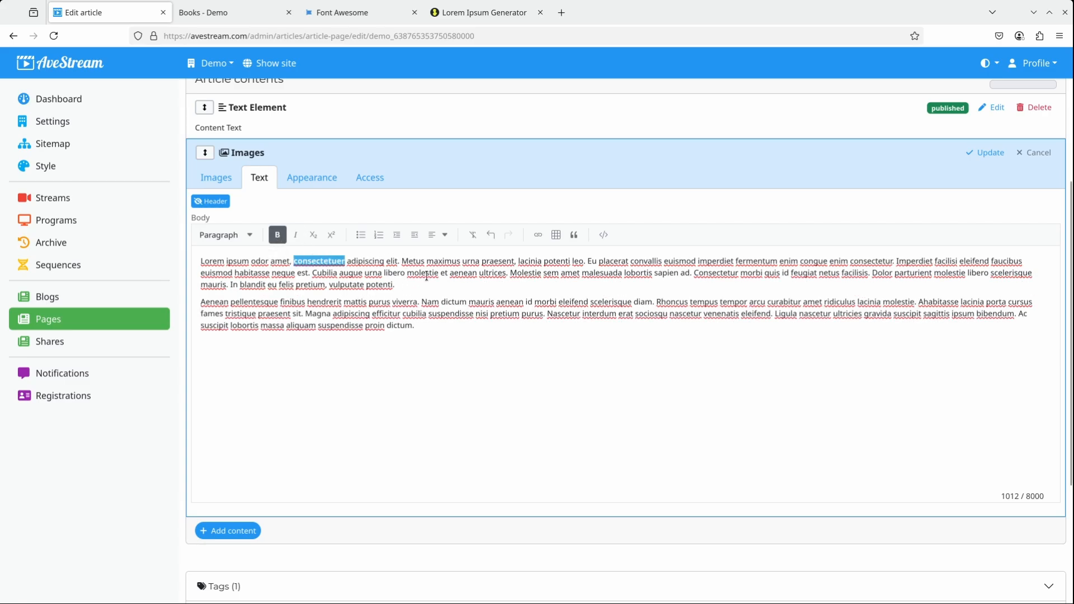
double_click(423, 273)
click(295, 235)
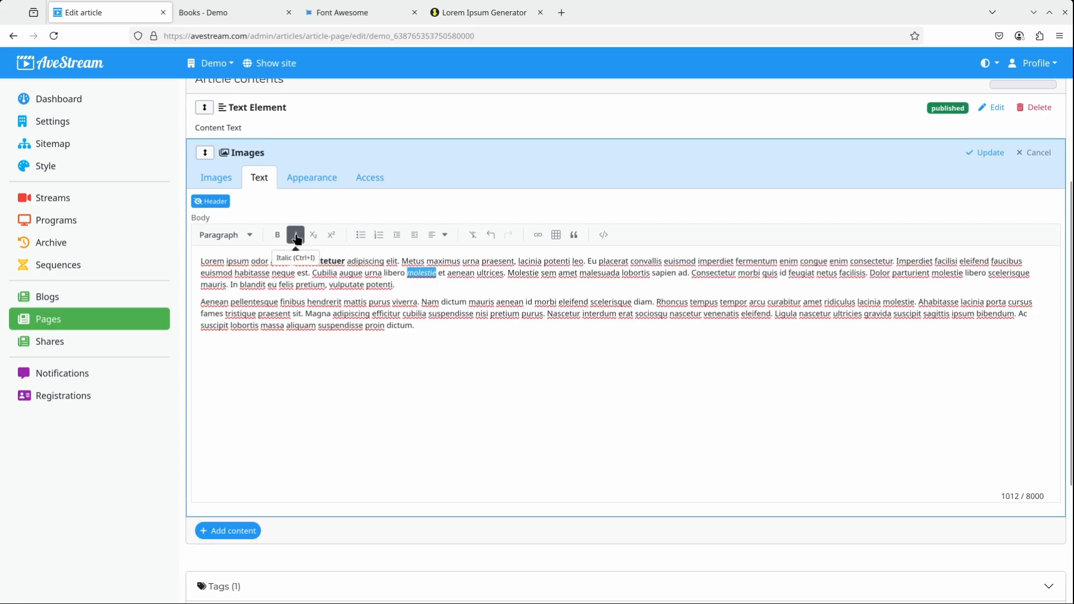
click(412, 309)
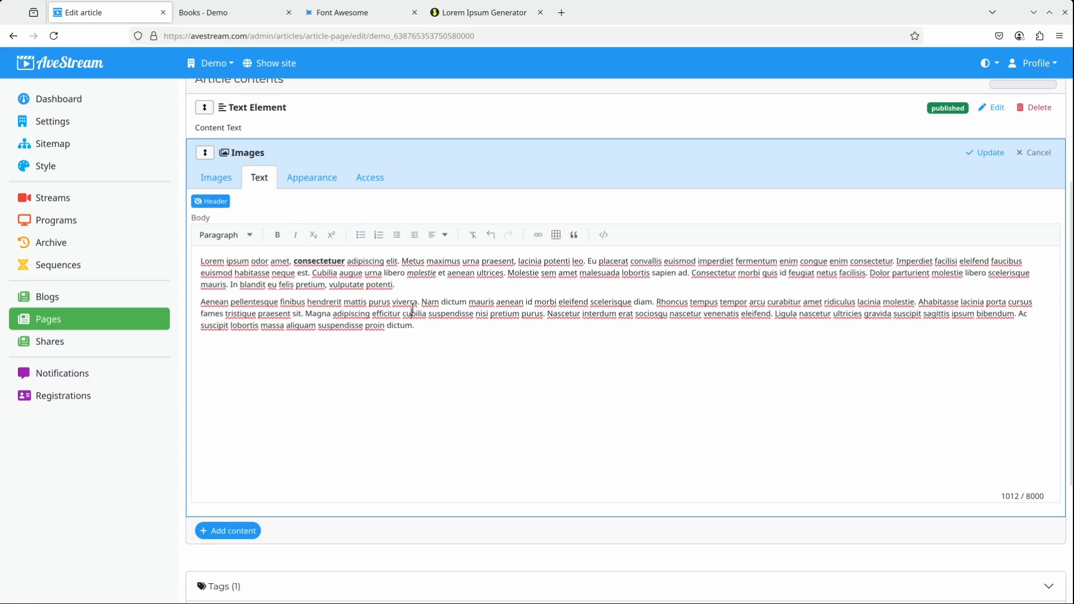
click(987, 156)
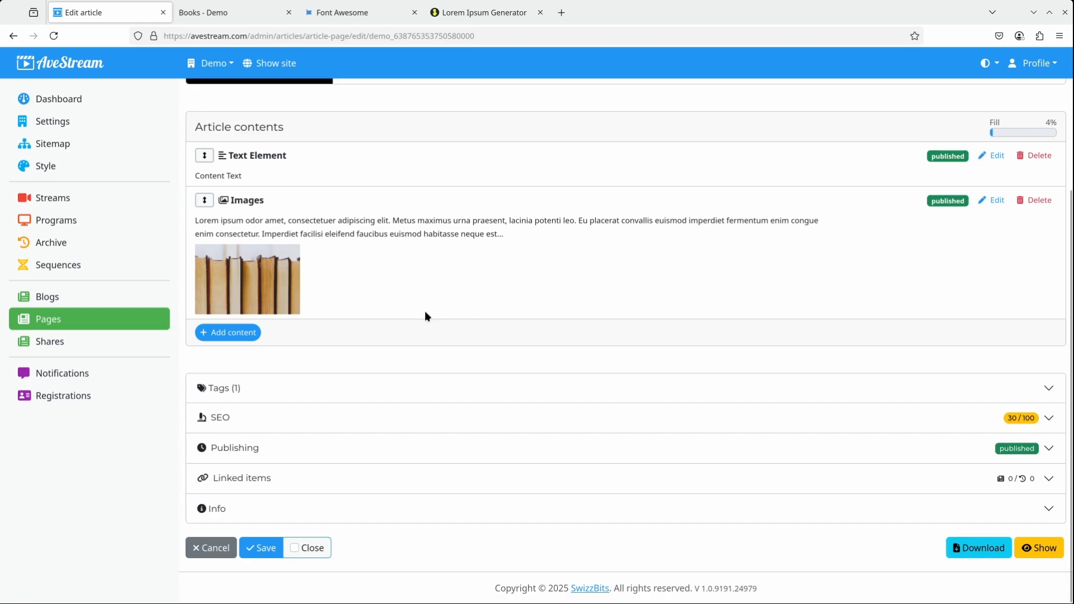
click(230, 333)
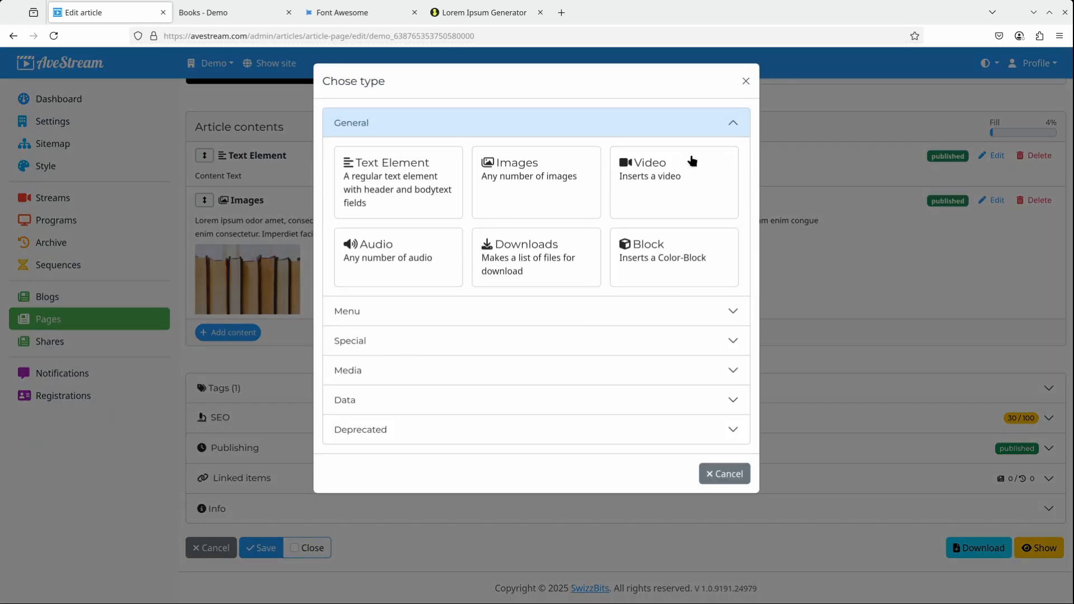
click(661, 173)
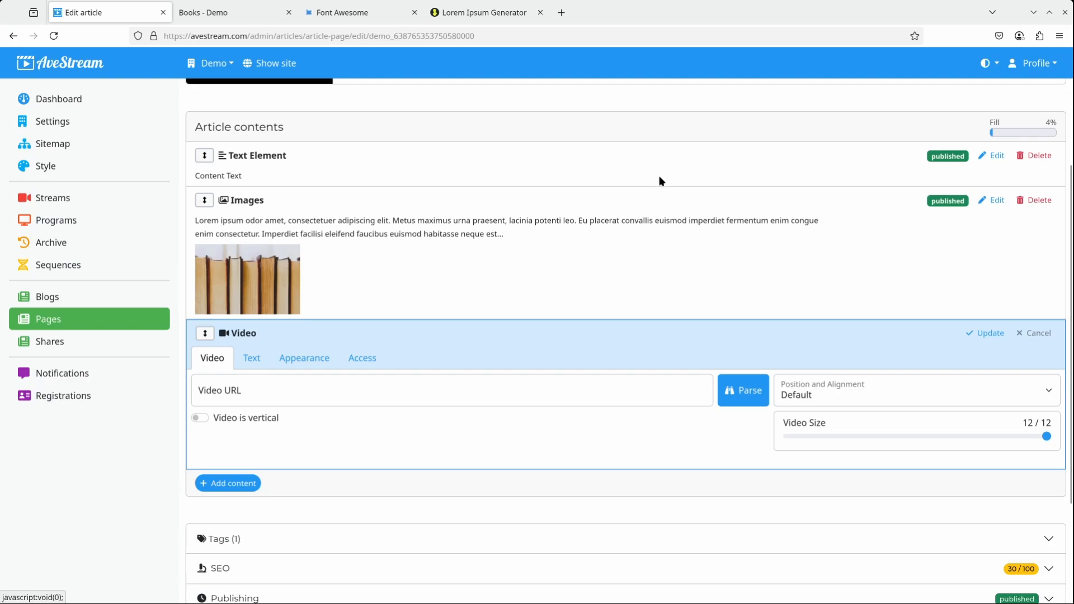
click(254, 395)
text(https://www.youtube.com/watch?v=JxS5E-kZc2s)
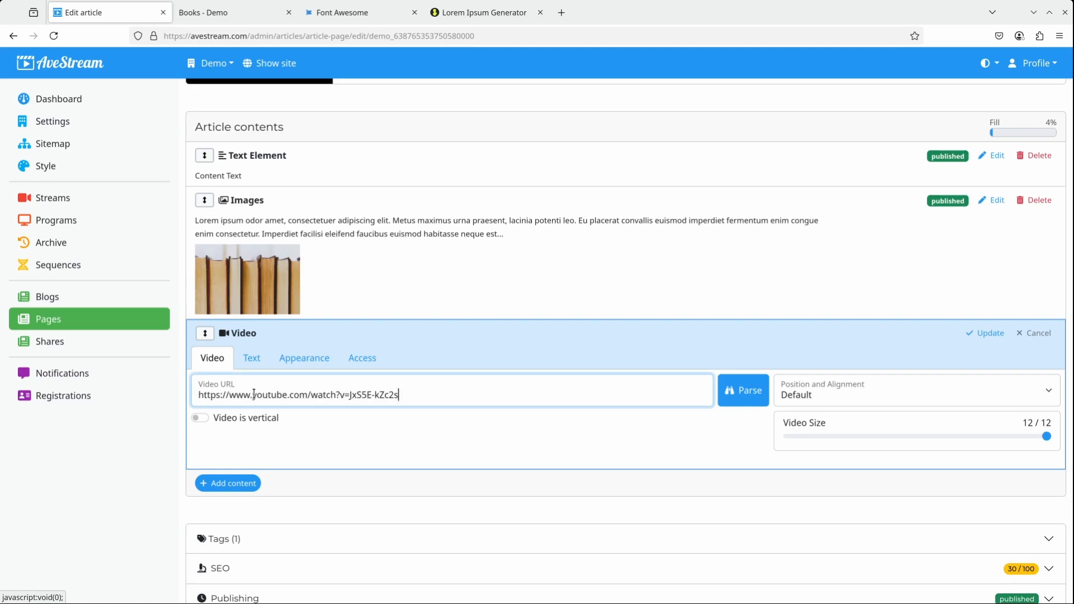
key(Tab)
key(Return)
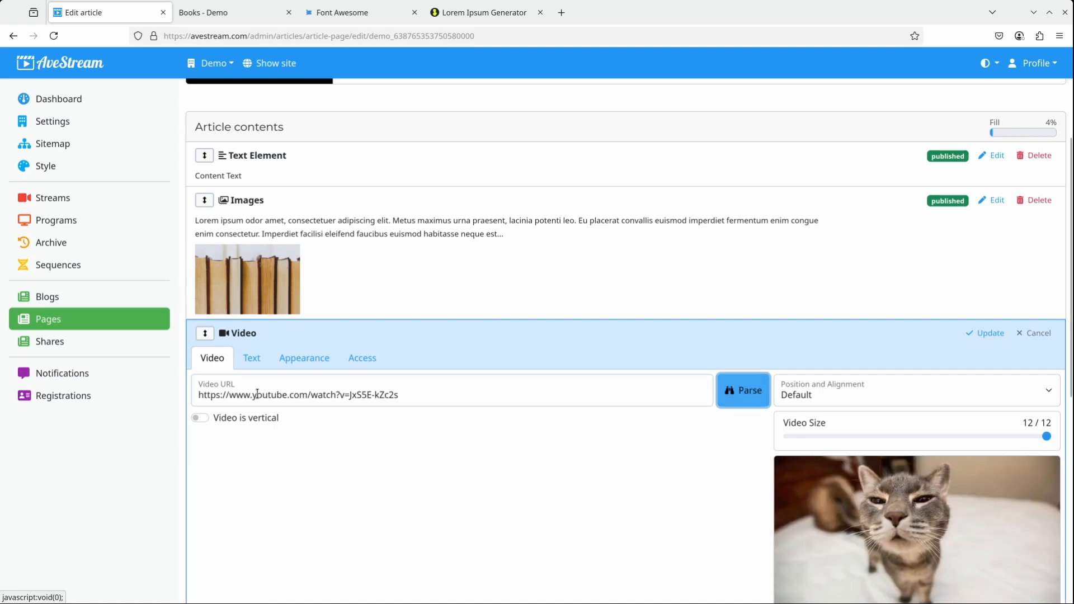
Set the video's position and alignment to AboveCenter and its size to 10 / 12, and update the Video element.
scroll(404, 414, down, 2)
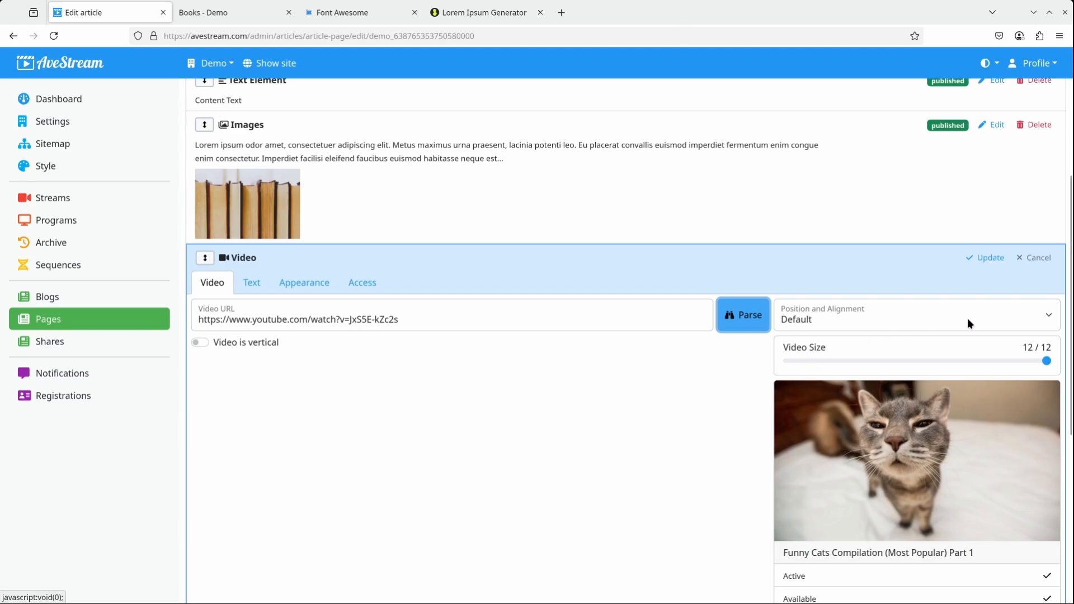
click(994, 316)
click(873, 377)
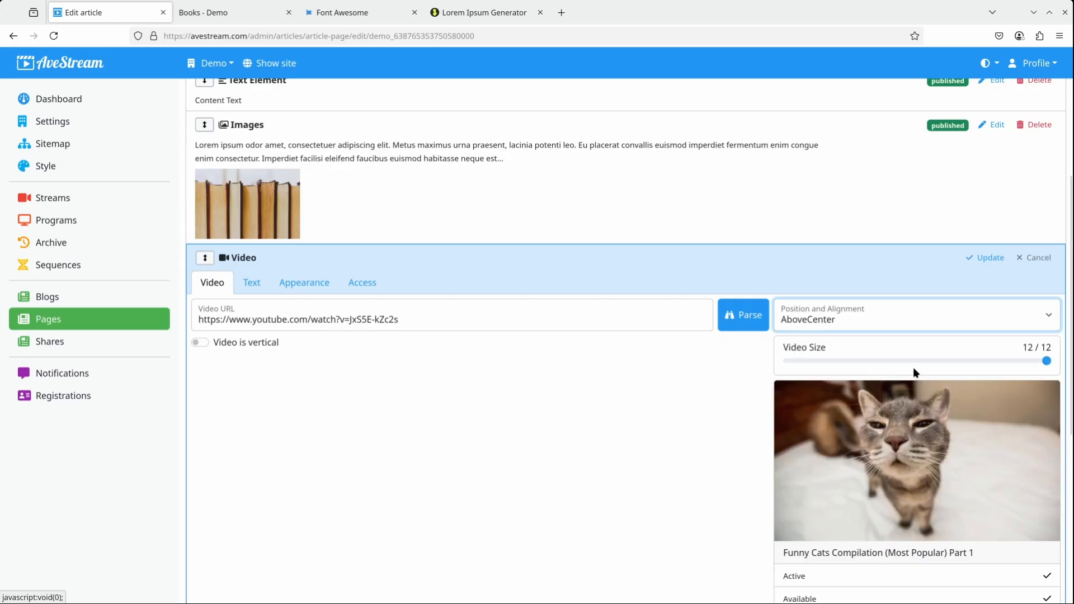
drag(1047, 358, 1018, 363)
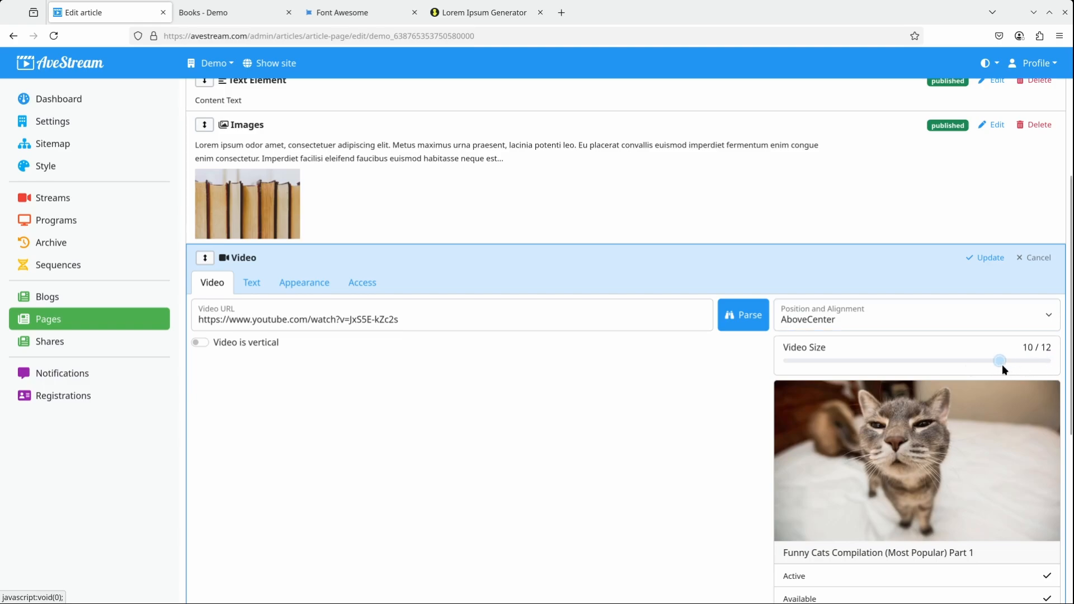
scroll(908, 344, down, 2)
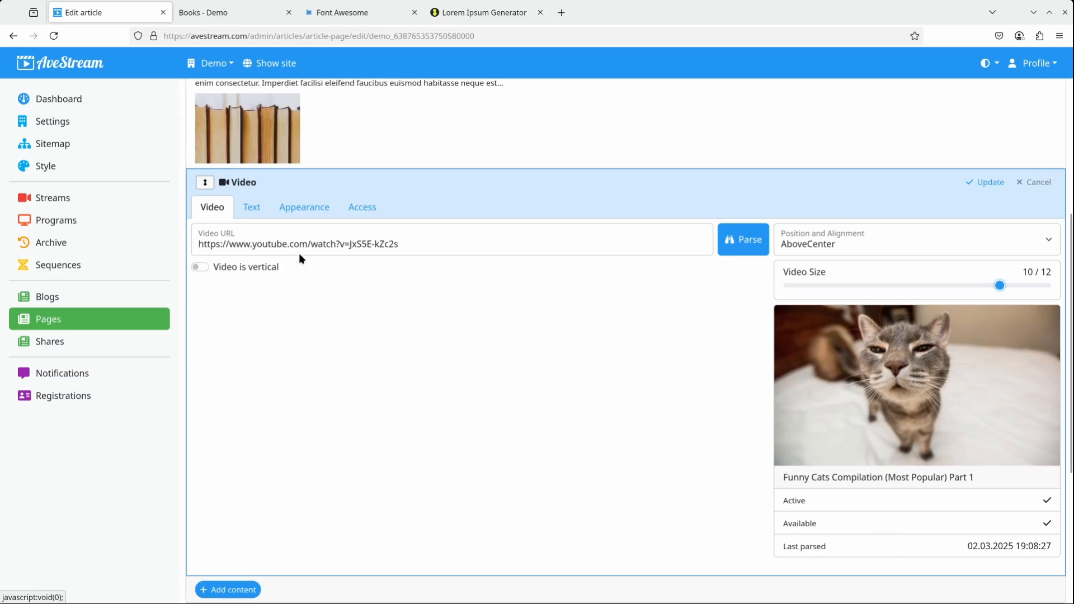
click(985, 182)
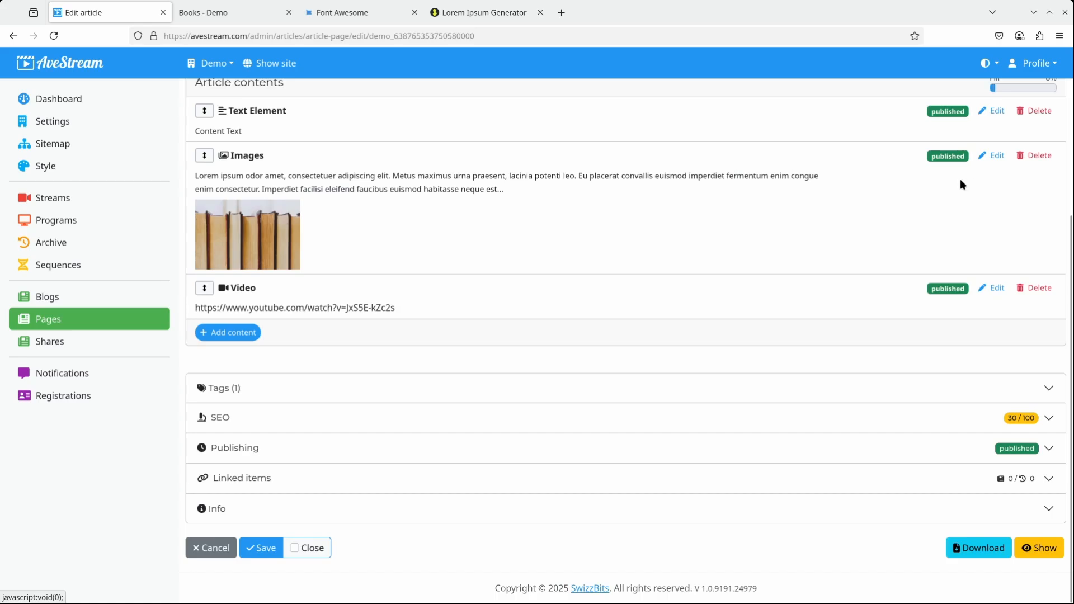
Add a Records element to the article and select Page Bottom for it from the articles tagged article-share.
click(216, 334)
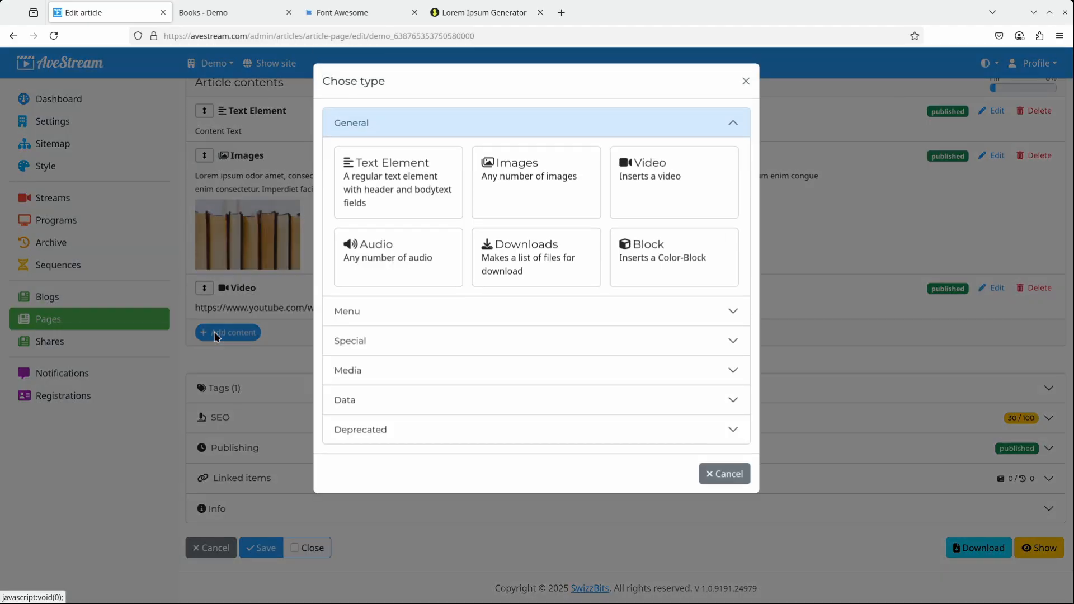
click(472, 341)
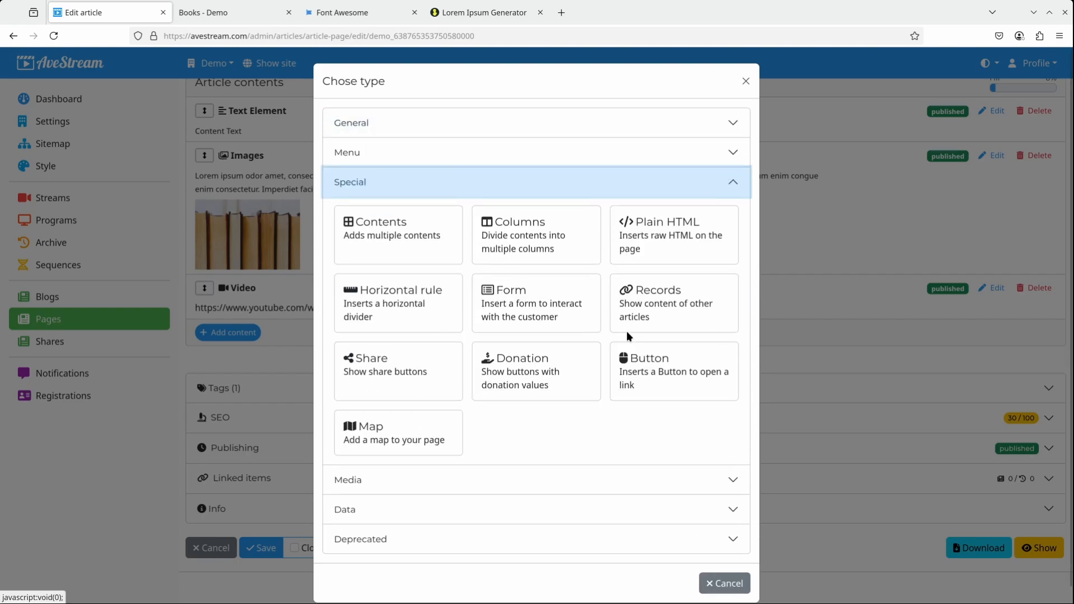
click(662, 304)
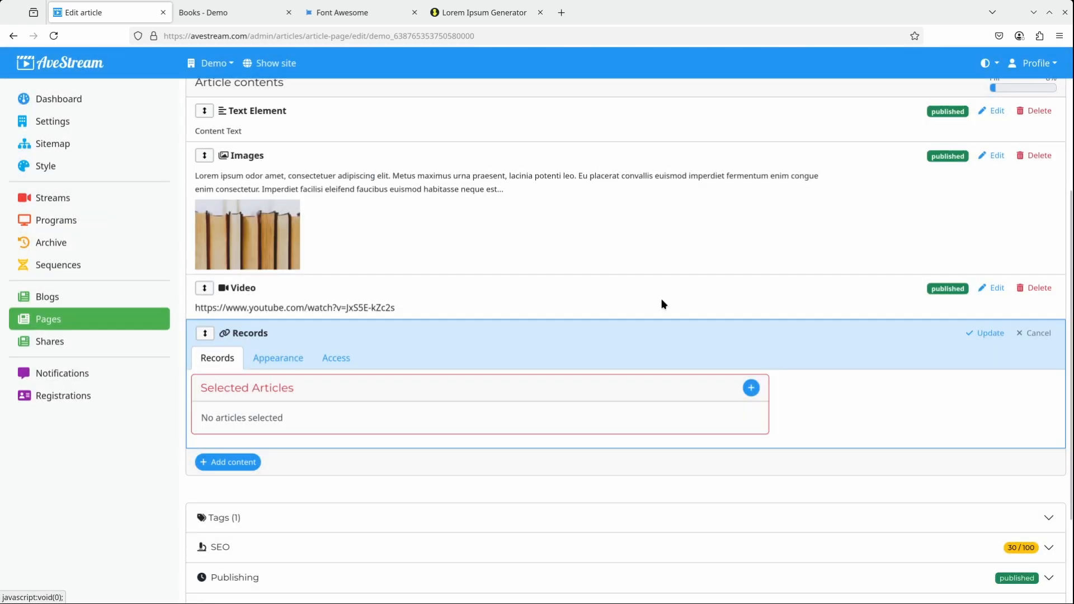
click(752, 388)
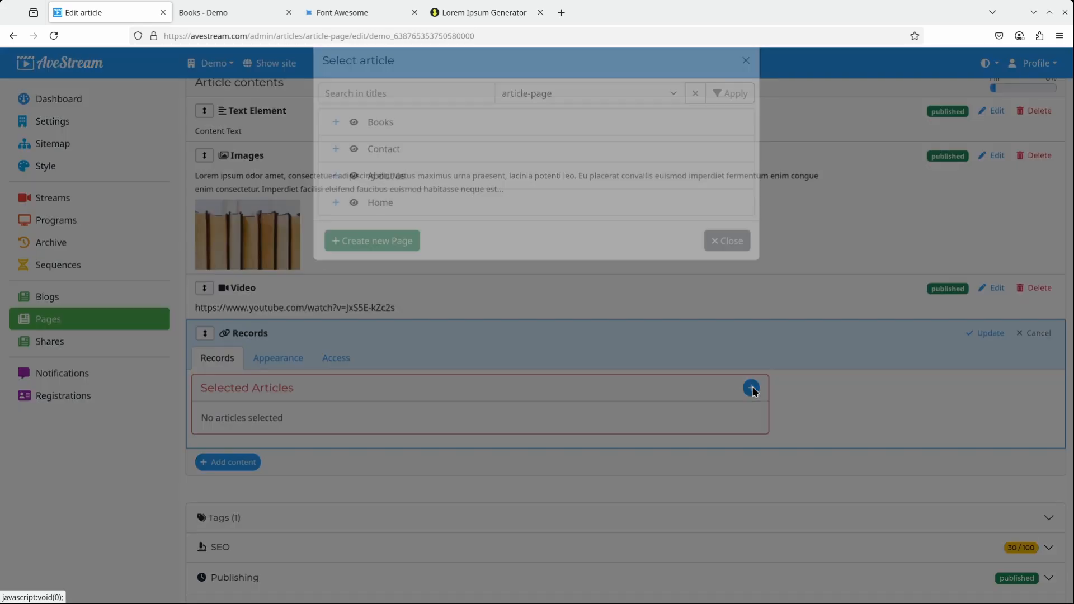
click(609, 117)
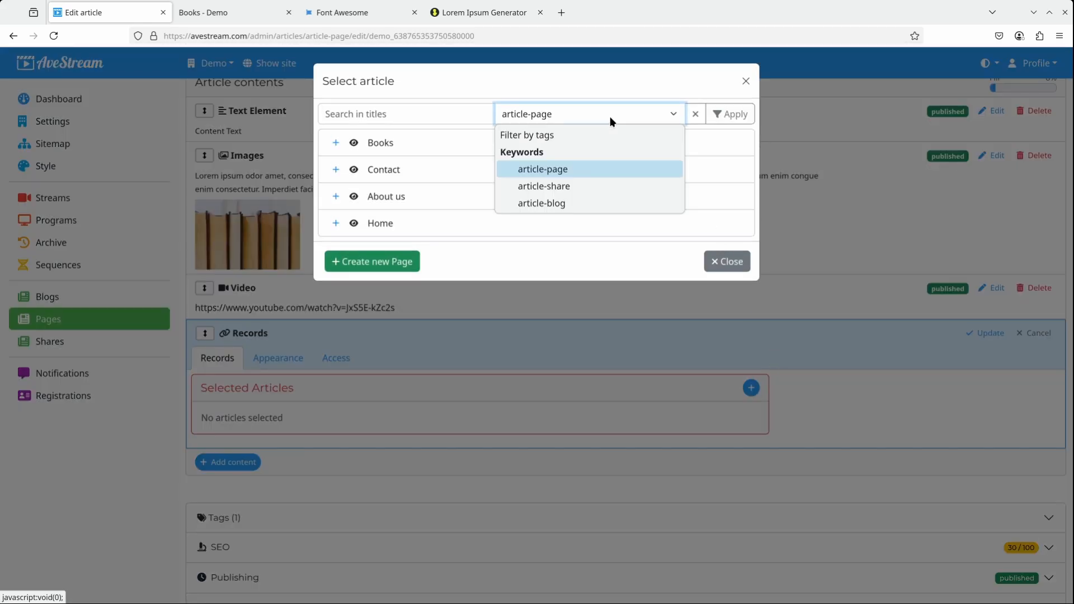
click(556, 184)
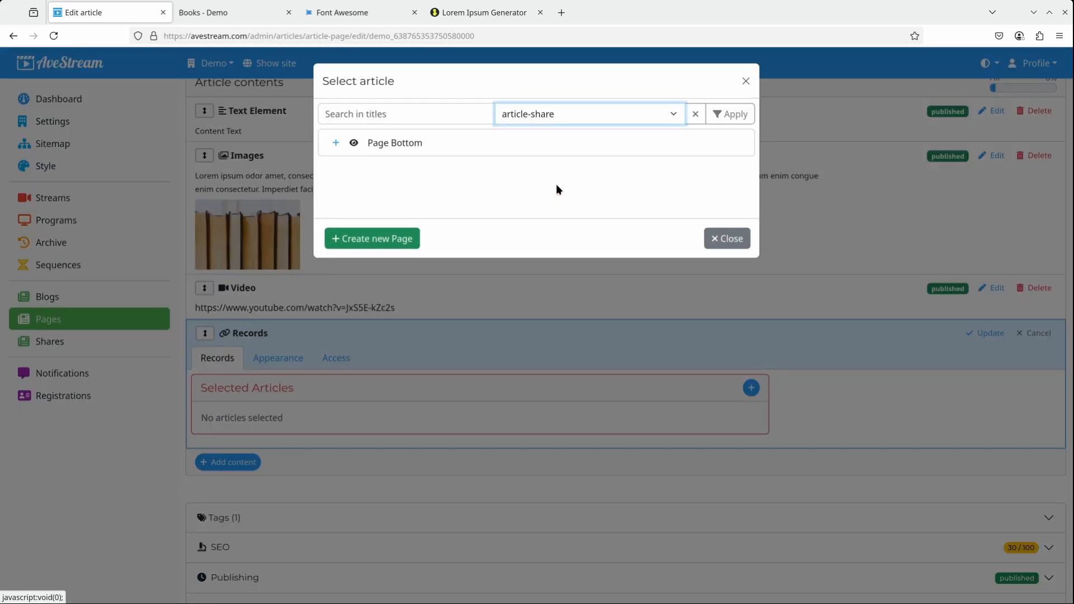
click(335, 143)
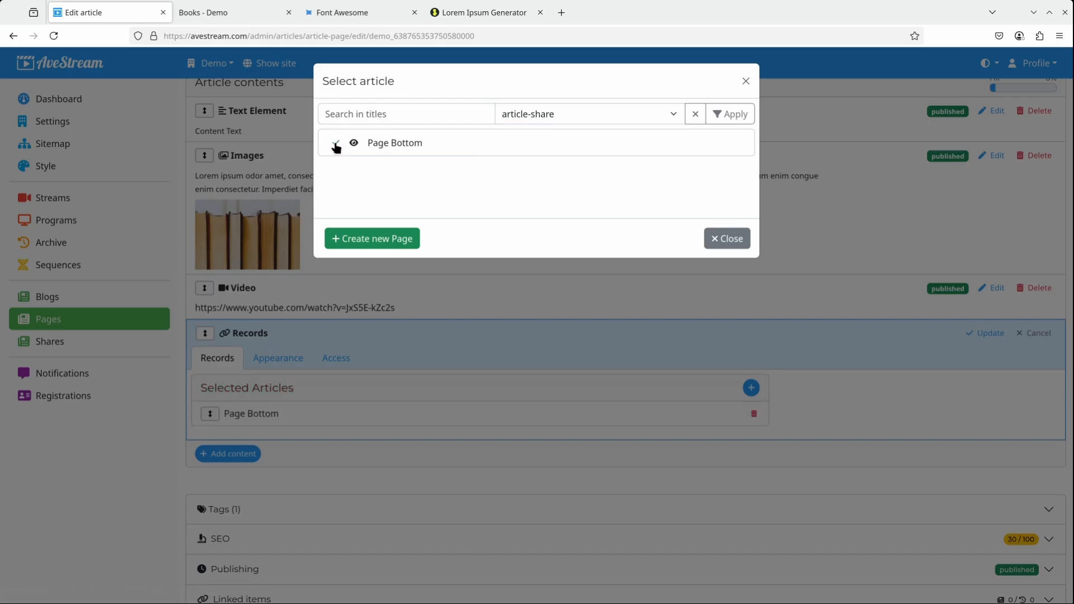
click(723, 237)
Show the Books page on the site and check its contents from the header image down to the page bottom.
scroll(841, 274, up, 4)
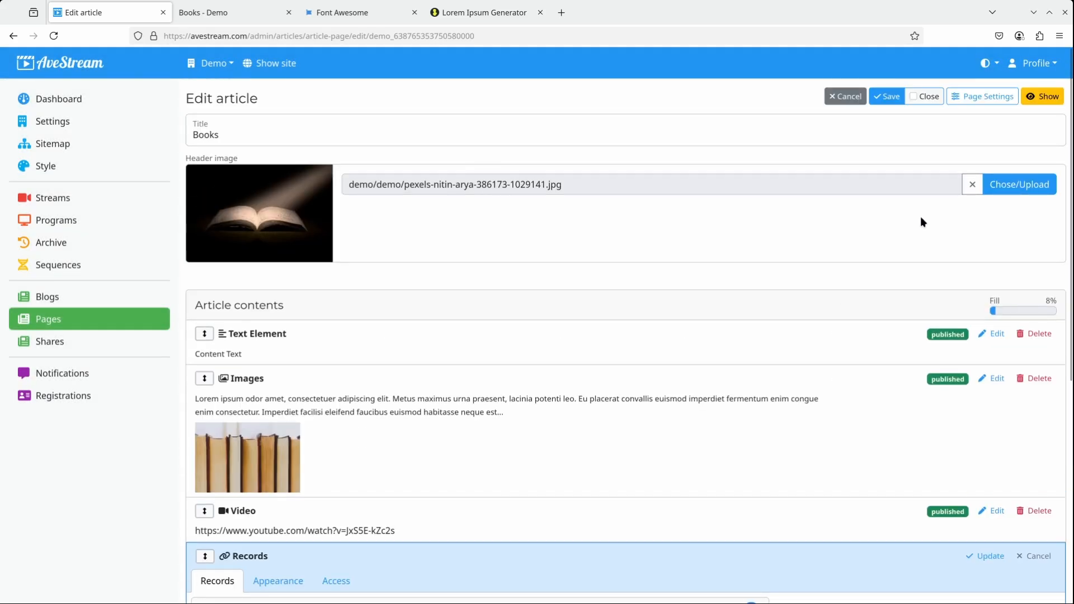
click(1046, 99)
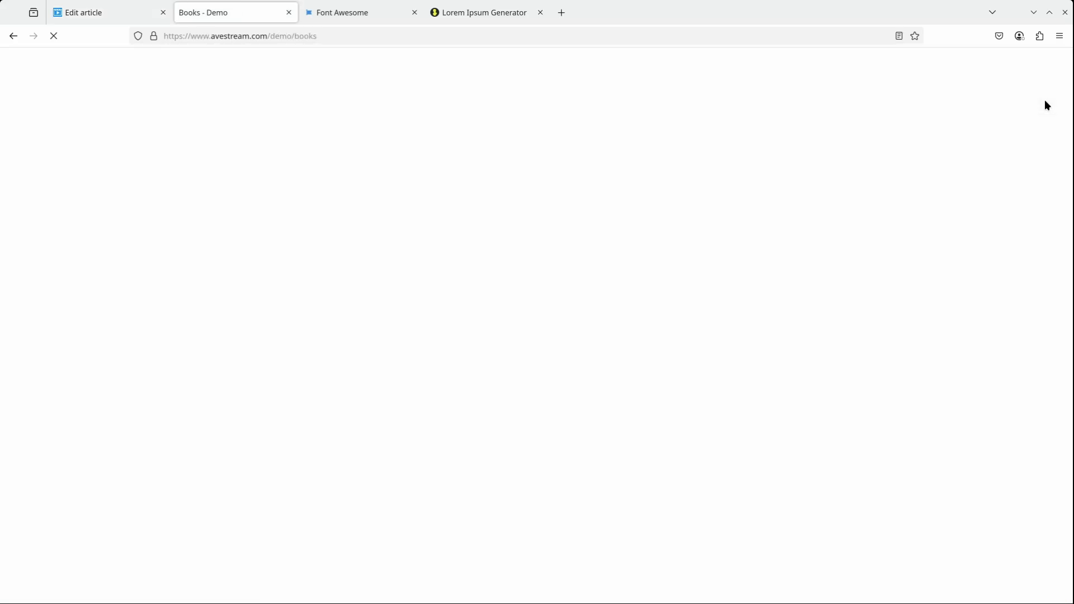
scroll(648, 292, down, 6)
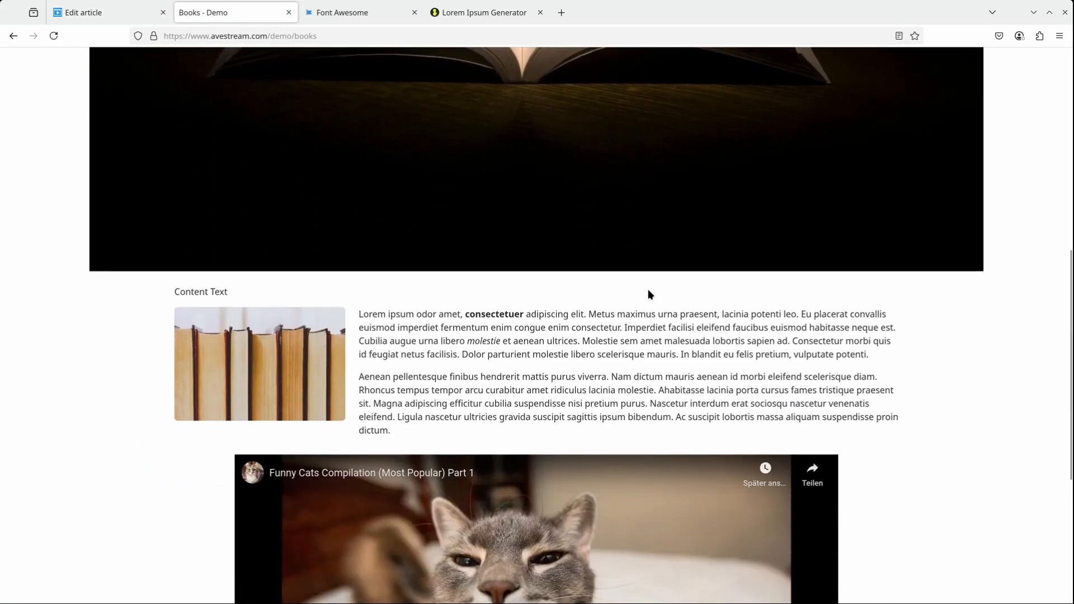
scroll(648, 292, down, 5)
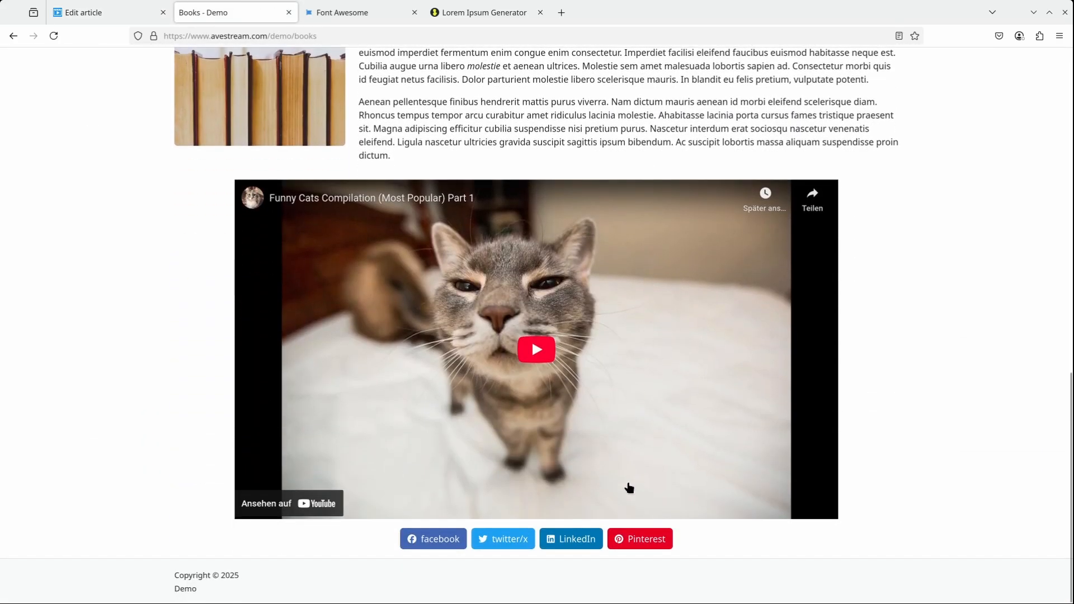